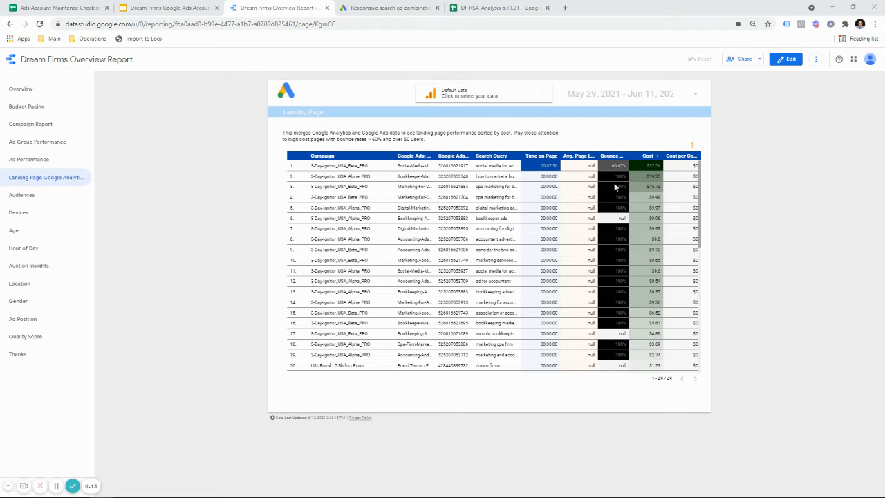
# Capture the header and first seven rows of the Landing Page table with the Snipping Tool and copy the snip
pyautogui.scroll(-3, 665, 240)
pyautogui.scroll(3, 665, 239)
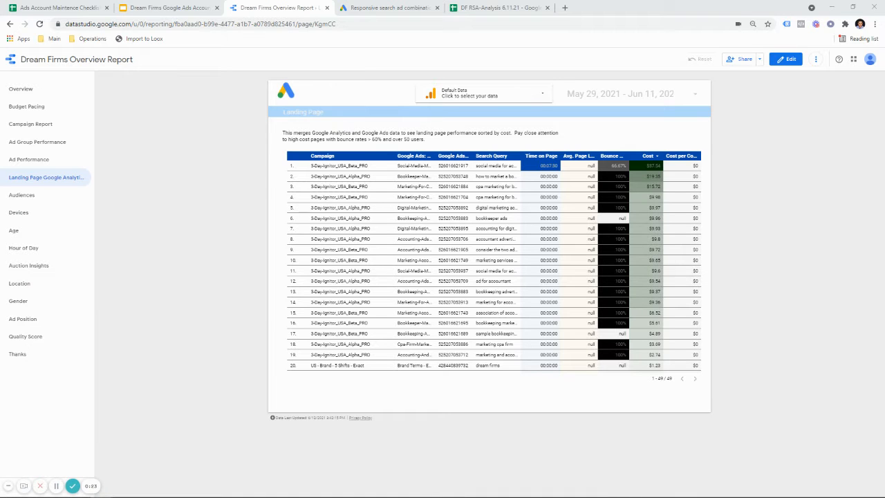
pyautogui.hotkey('alt', 'Tab')
pyautogui.click(105, 96)
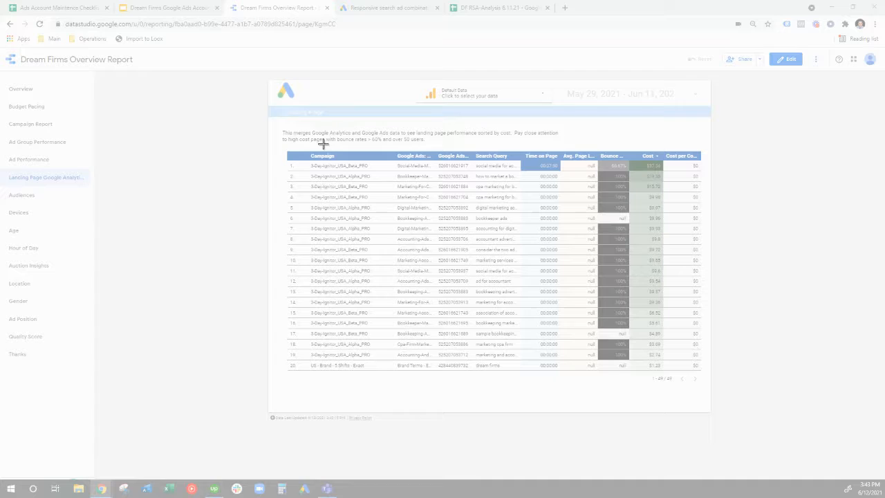
pyautogui.moveTo(284, 152); pyautogui.dragTo(703, 235)
pyautogui.rightClick(546, 214)
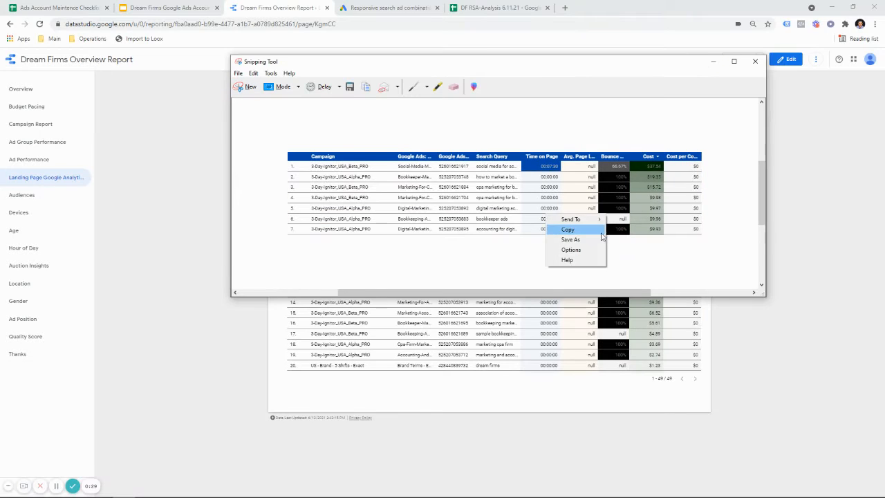
pyautogui.click(587, 230)
# Switch to the Google Slides audit presentation and paste the captured table onto slide 10, Landing Page Performance, over the lower part of the old image
pyautogui.click(206, 3)
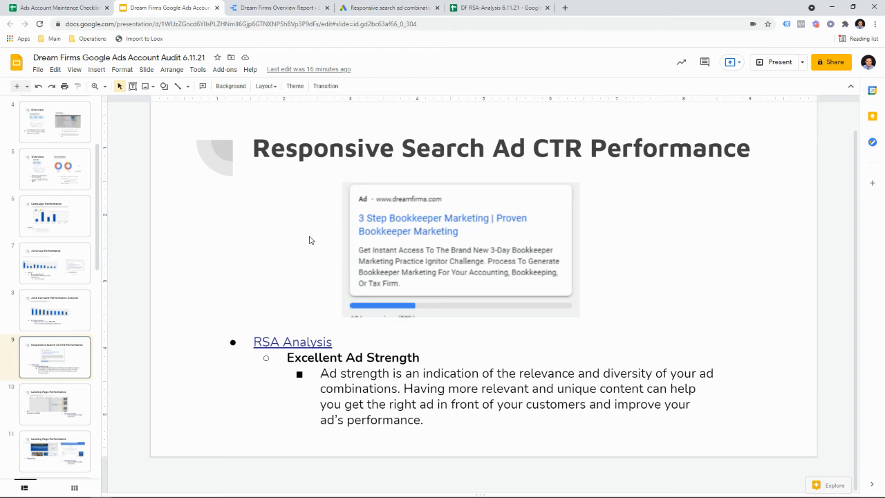
pyautogui.click(55, 392)
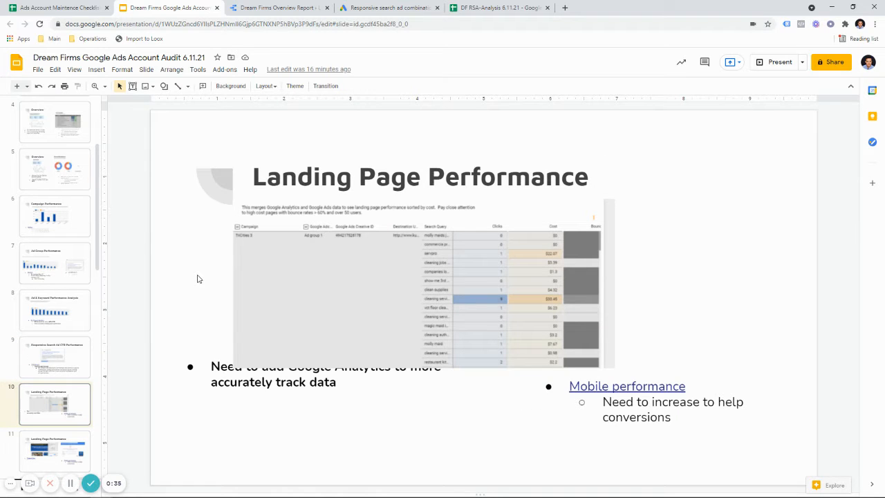
pyautogui.hotkey('ctrl', 'v')
pyautogui.moveTo(308, 275); pyautogui.dragTo(311, 323)
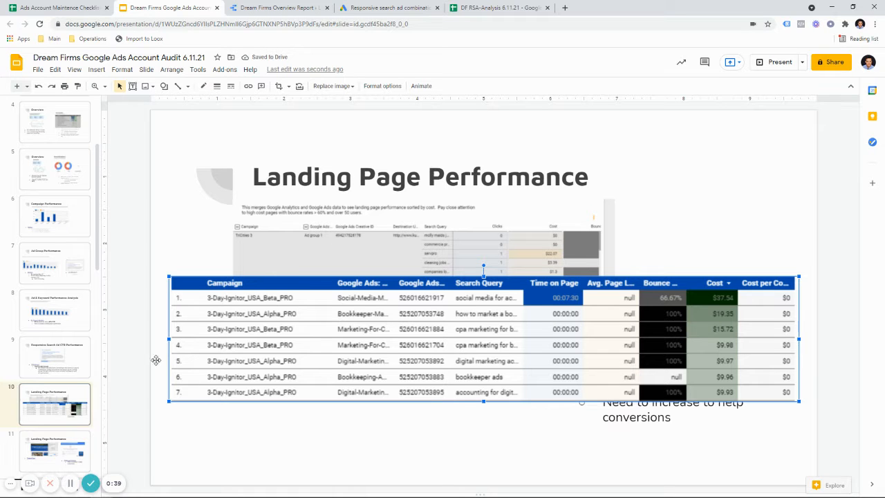
pyautogui.click(44, 436)
pyautogui.click(54, 404)
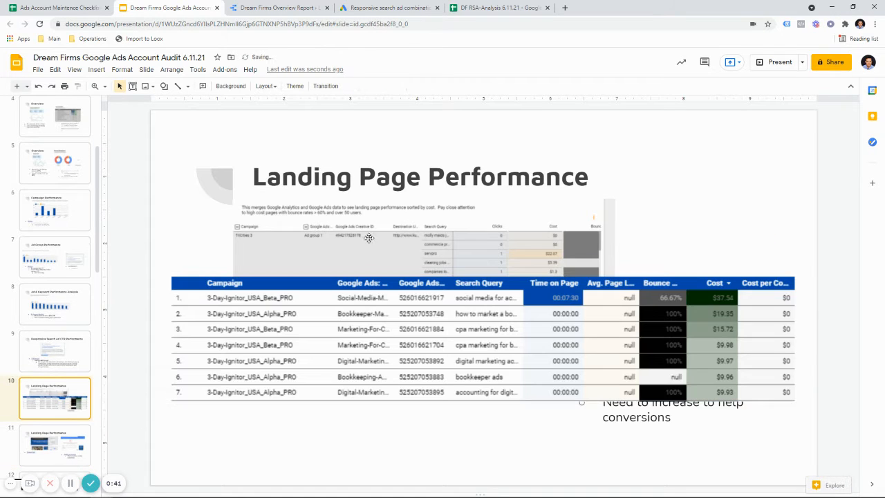
# Delete the old table image on the slide and move the new one up to just below the title
pyautogui.click(379, 223)
pyautogui.press('Delete')
pyautogui.moveTo(420, 308); pyautogui.dragTo(419, 229)
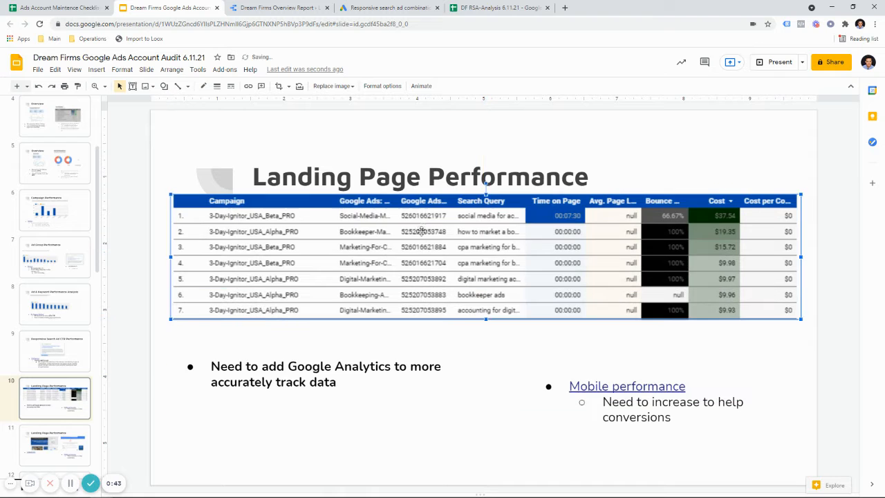
# Clear the bullet text about adding Google Analytics and delete the Mobile performance text box
pyautogui.click(354, 382)
pyautogui.hotkey('ctrl', 'a')
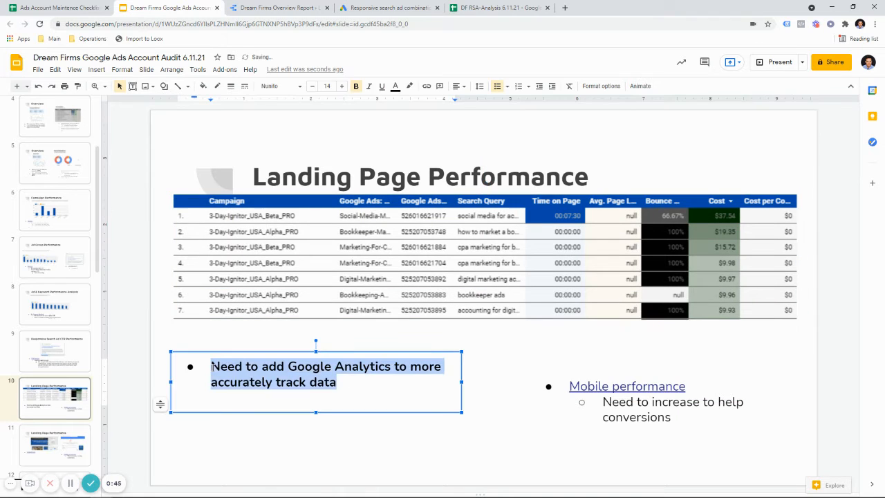
pyautogui.press('BackSpace')
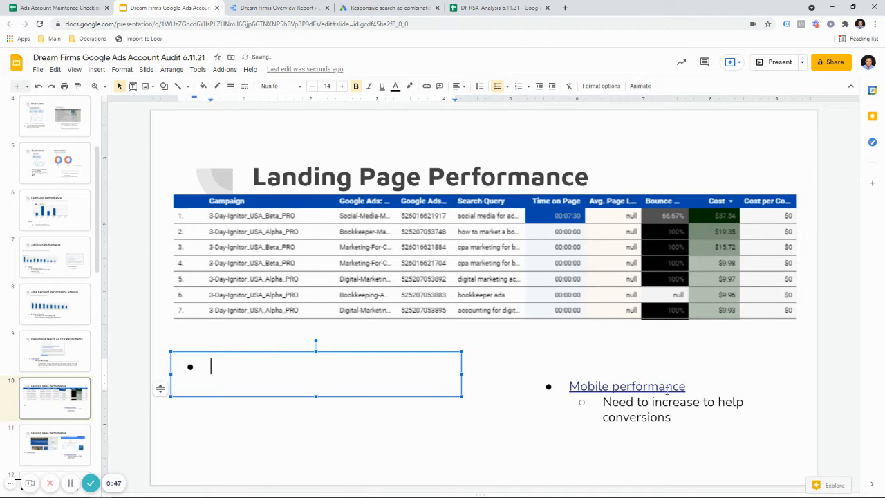
pyautogui.click(595, 400)
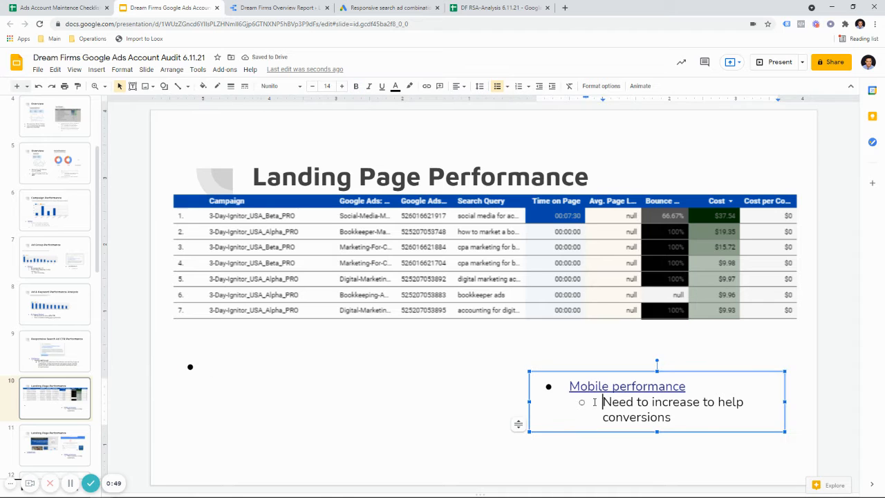
pyautogui.hotkey('ctrl', 'a')
pyautogui.press('BackSpace')
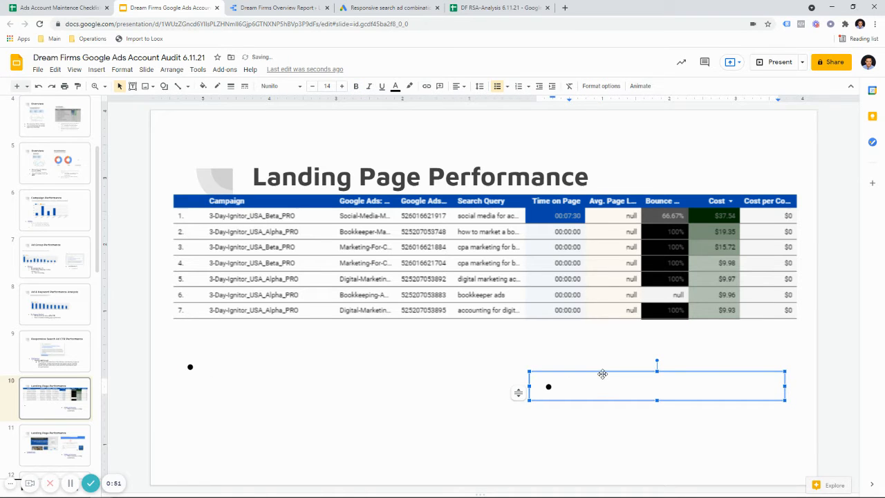
pyautogui.click(603, 374)
pyautogui.press('Delete')
# Enter "Analysis" as the bullet in the remaining text box below the table image
pyautogui.click(242, 370)
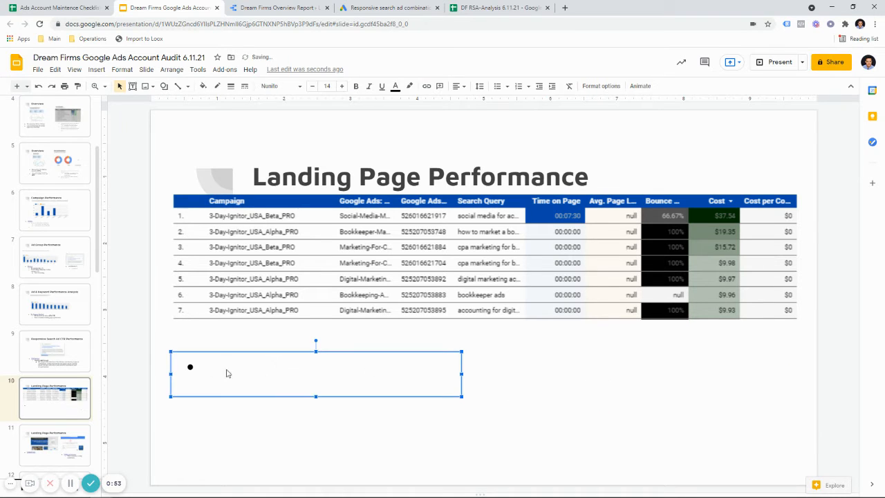
pyautogui.click(212, 367)
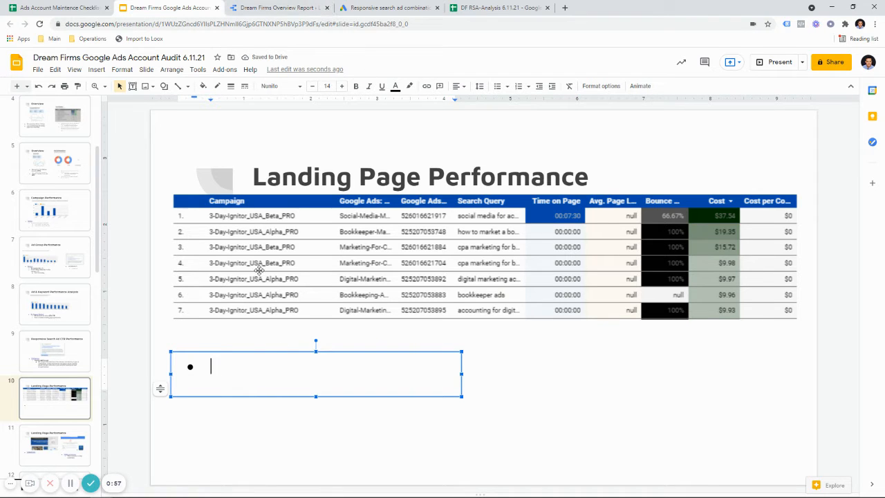
pyautogui.write('Anan')
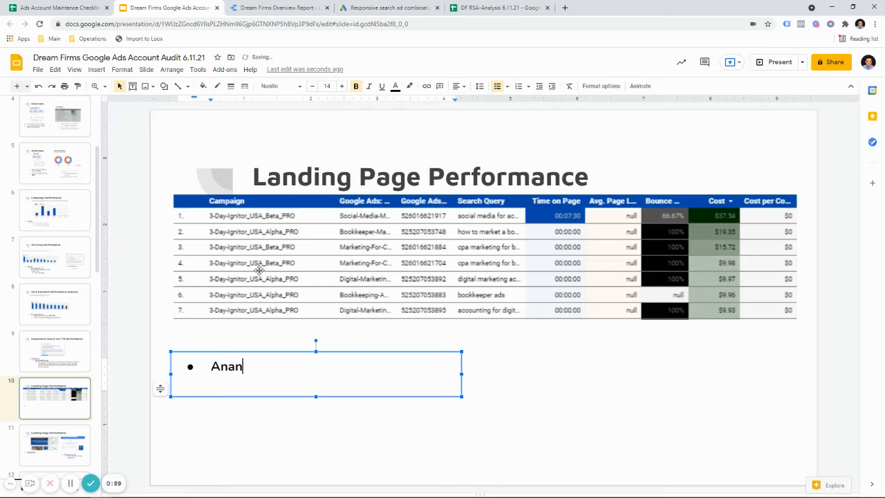
pyautogui.press('BackSpace')
pyautogui.press('BackSpace')
pyautogui.write('alysi')
# Switch to the Data Studio report and export the Landing Page table to Google Sheets
pyautogui.click(300, 4)
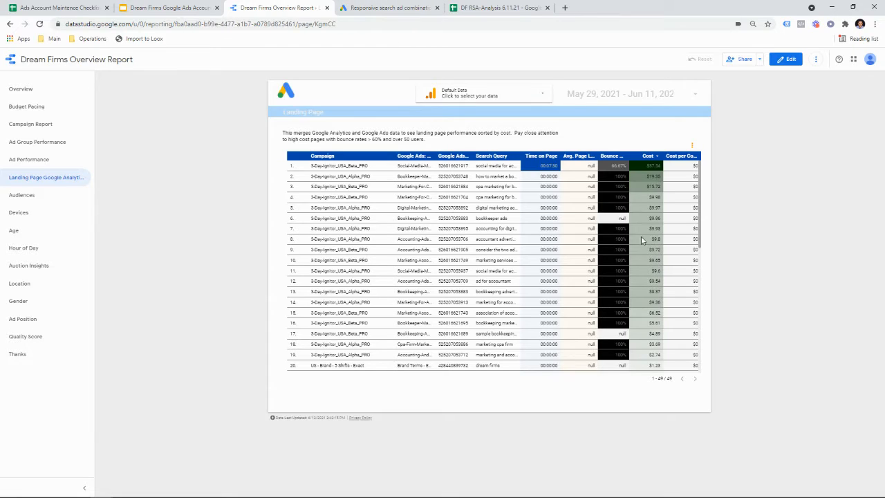
pyautogui.click(667, 103)
pyautogui.click(737, 139)
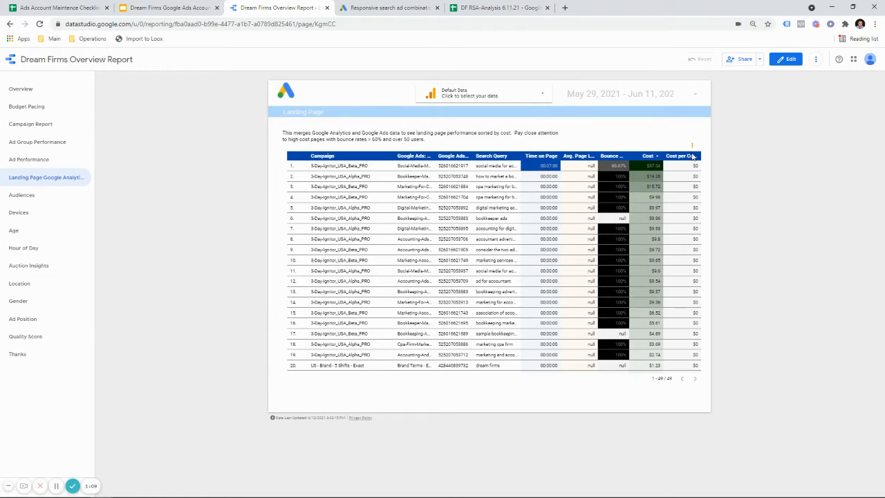
pyautogui.click(691, 146)
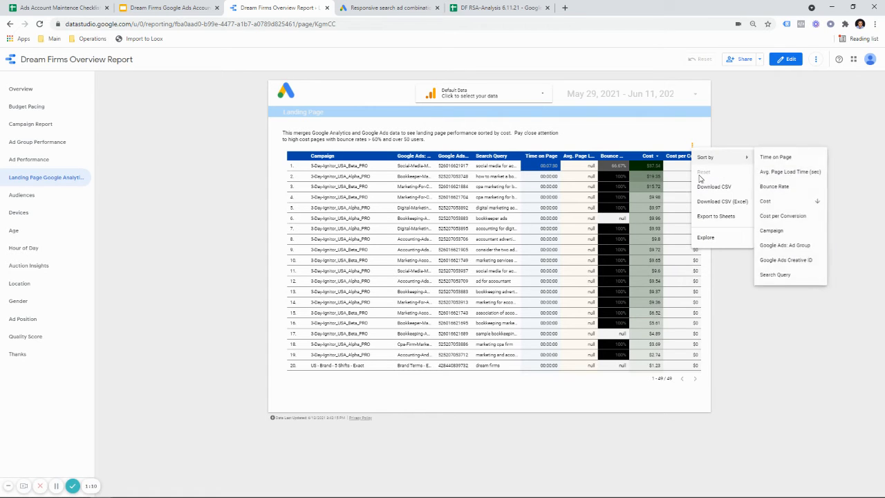
pyautogui.click(711, 218)
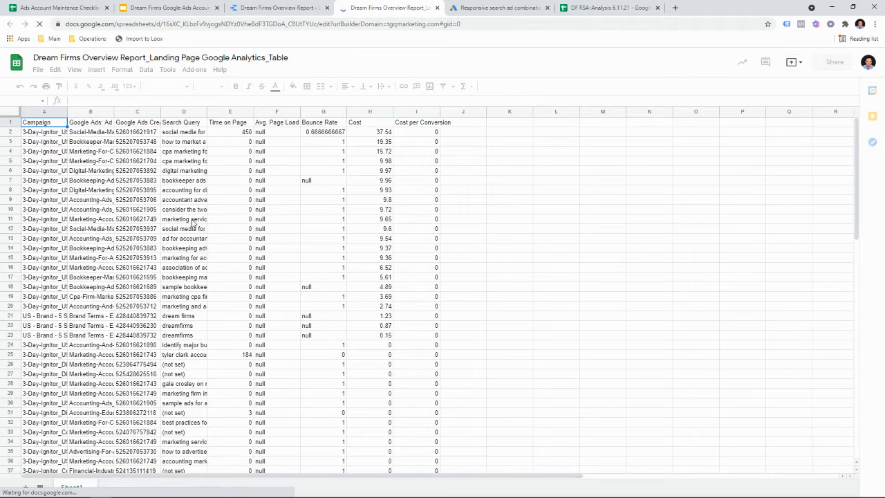
# Share the exported spreadsheet with anyone who has the link as Viewer, and copy its link
pyautogui.click(192, 221)
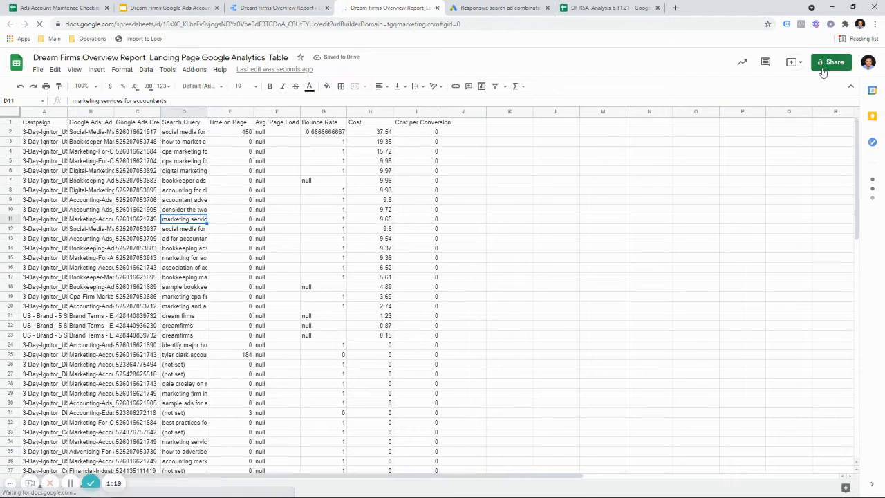
pyautogui.click(831, 63)
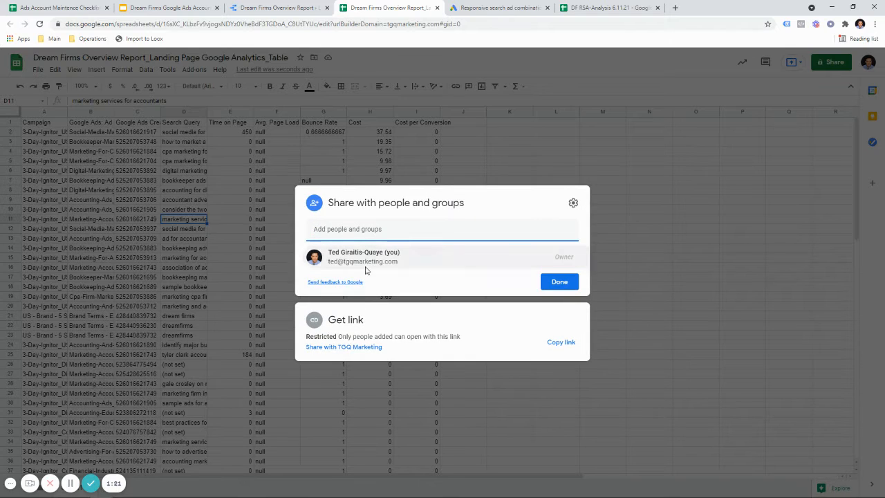
pyautogui.click(354, 347)
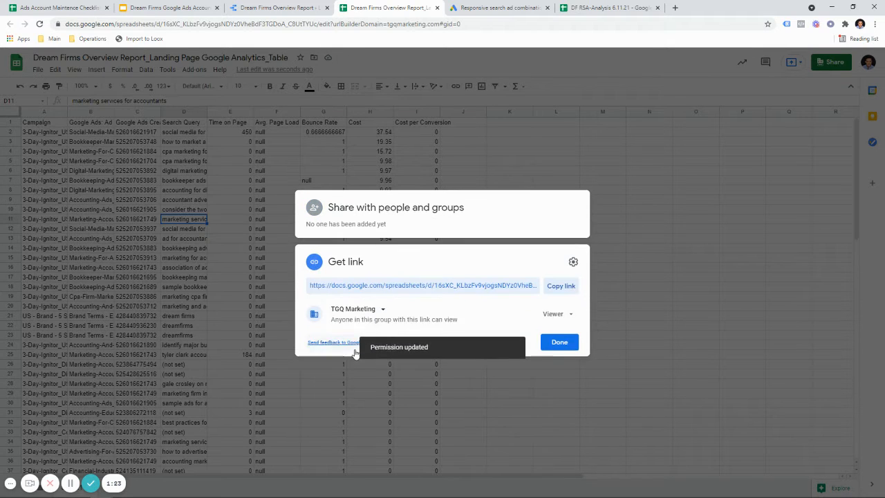
pyautogui.click(356, 310)
pyautogui.click(373, 389)
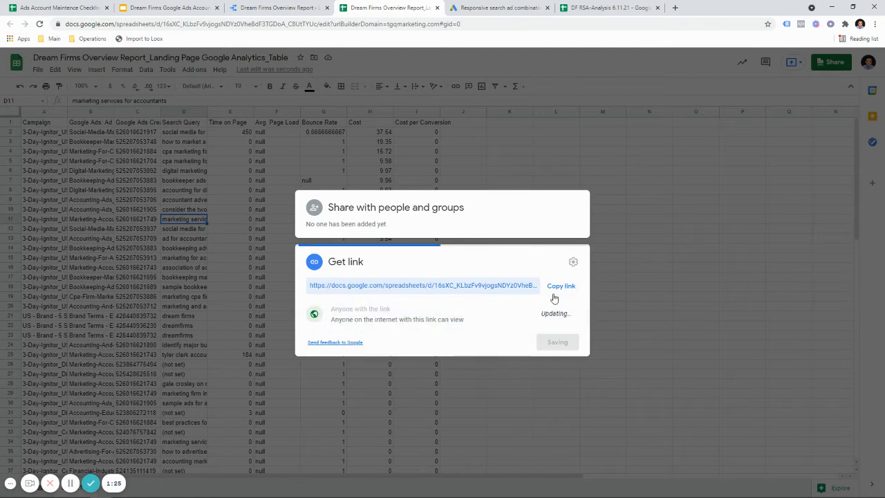
pyautogui.click(560, 285)
# Return to the Google Slides presentation, link the "Analysis" bullet to the copied spreadsheet URL, and start an indented sub-bullet beneath it
pyautogui.click(275, 7)
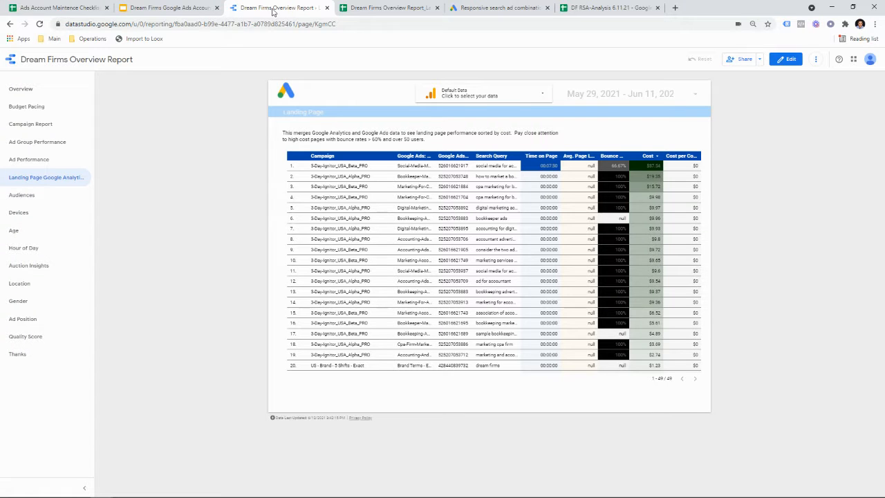
pyautogui.click(205, 13)
pyautogui.tripleClick(264, 367)
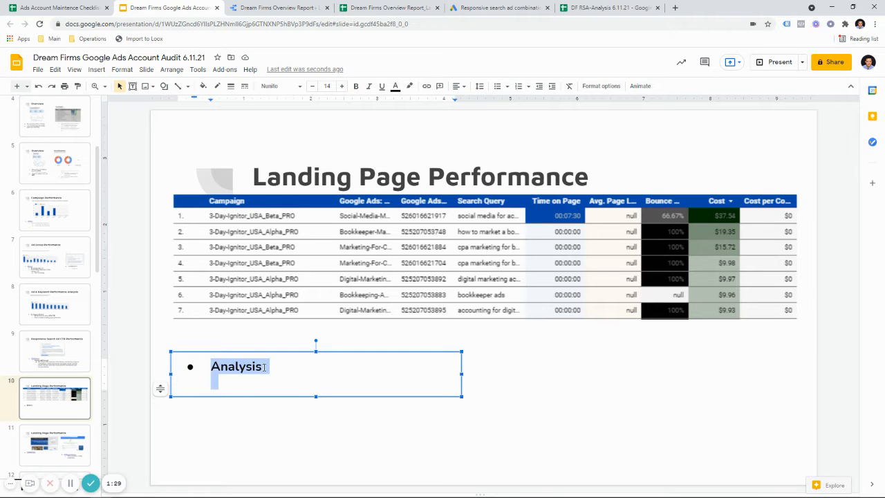
pyautogui.hotkey('ctrl', 'k')
pyautogui.hotkey('ctrl', 'v')
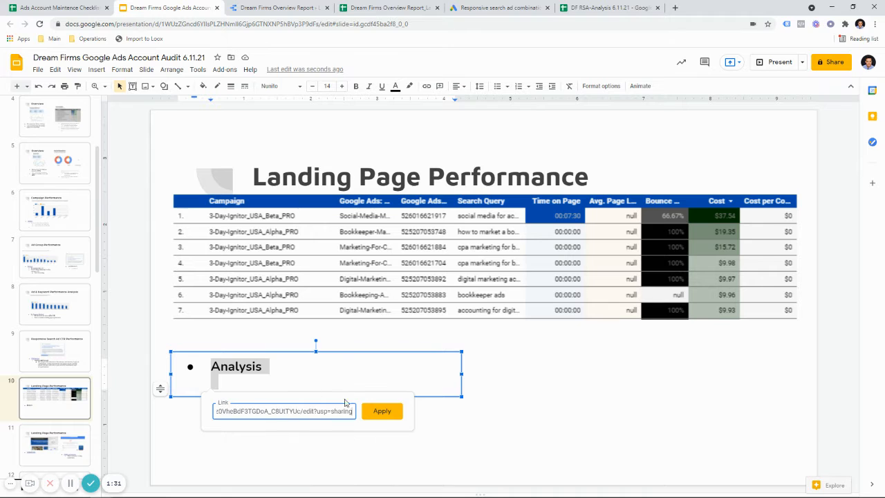
pyautogui.click(382, 411)
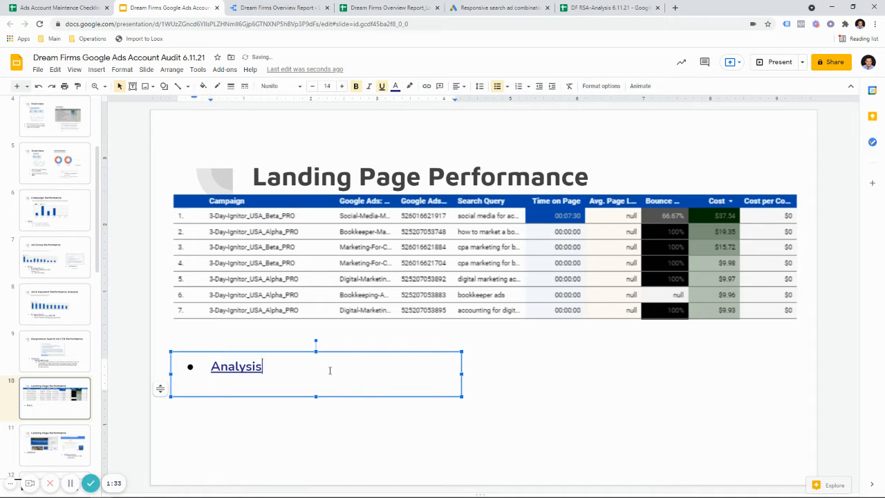
pyautogui.press('Return')
pyautogui.press('Tab')
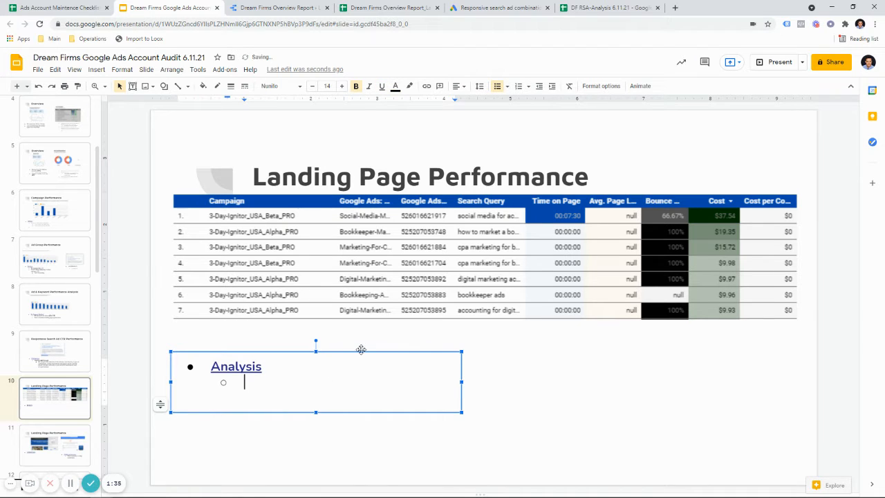
# In the exported Google Sheets file, close the sharing dialog and sort A1:I50 by Cost, Z → A, treating the first row as headers
pyautogui.click(421, 7)
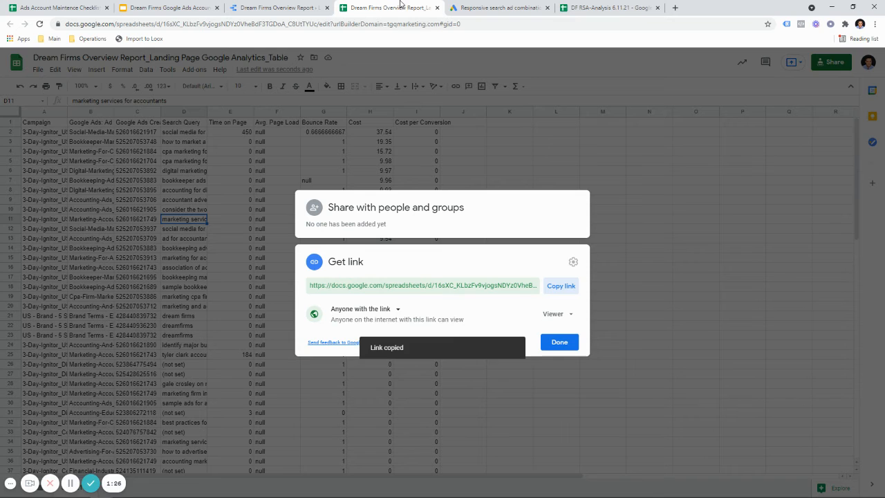
pyautogui.click(559, 339)
pyautogui.click(200, 246)
pyautogui.hotkey('ctrl', 'a')
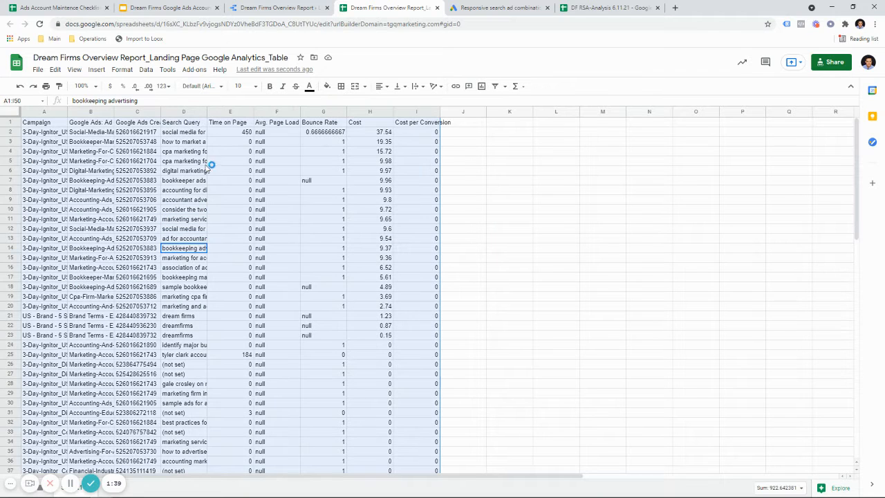
pyautogui.click(145, 69)
pyautogui.click(185, 163)
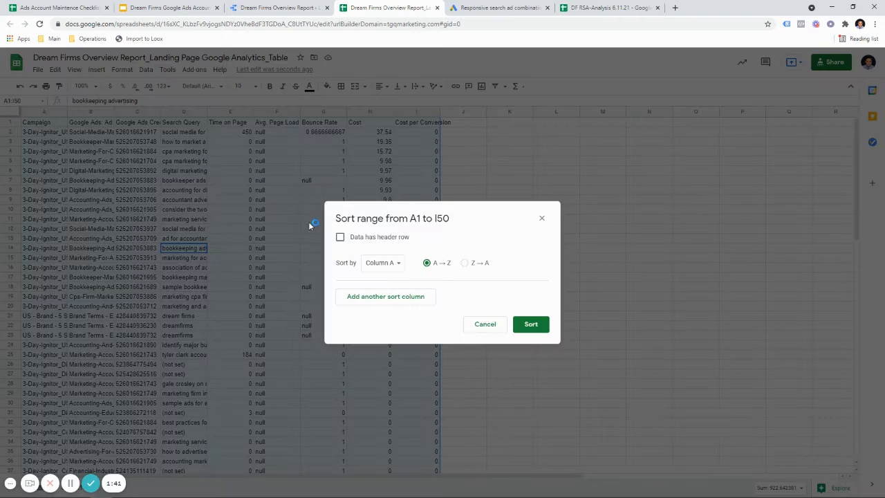
pyautogui.click(345, 237)
pyautogui.click(381, 263)
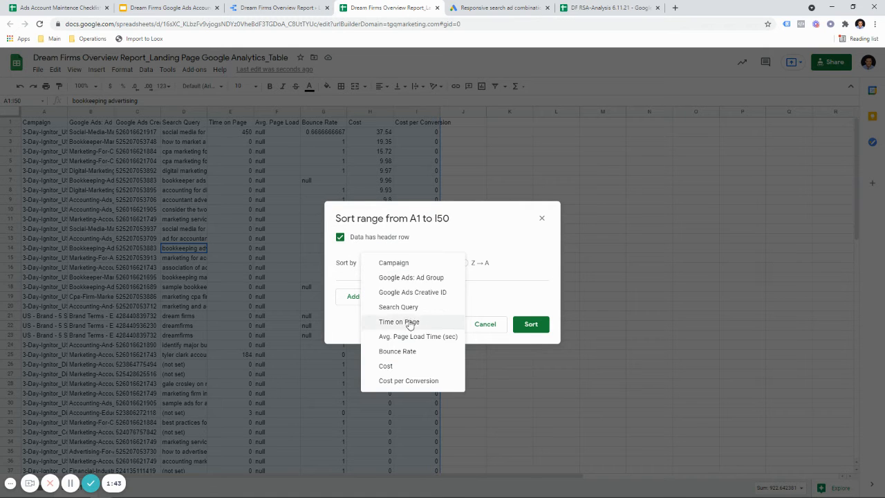
pyautogui.click(390, 366)
pyautogui.click(468, 263)
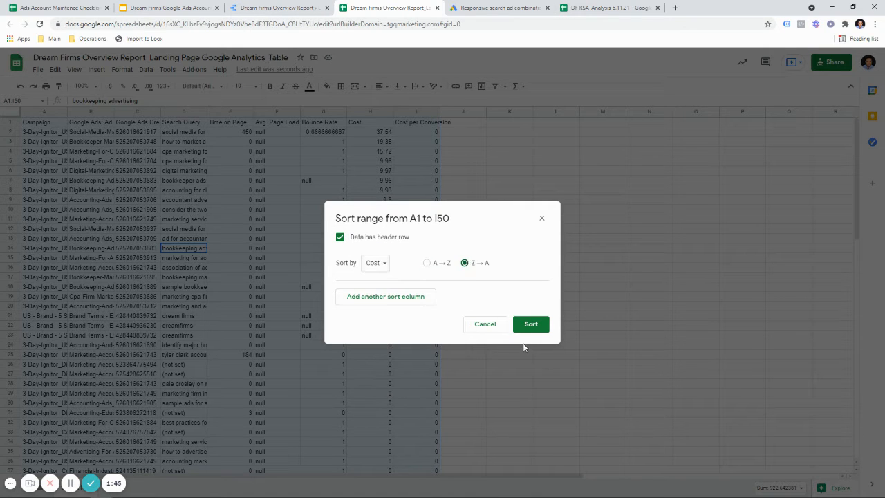
pyautogui.click(528, 326)
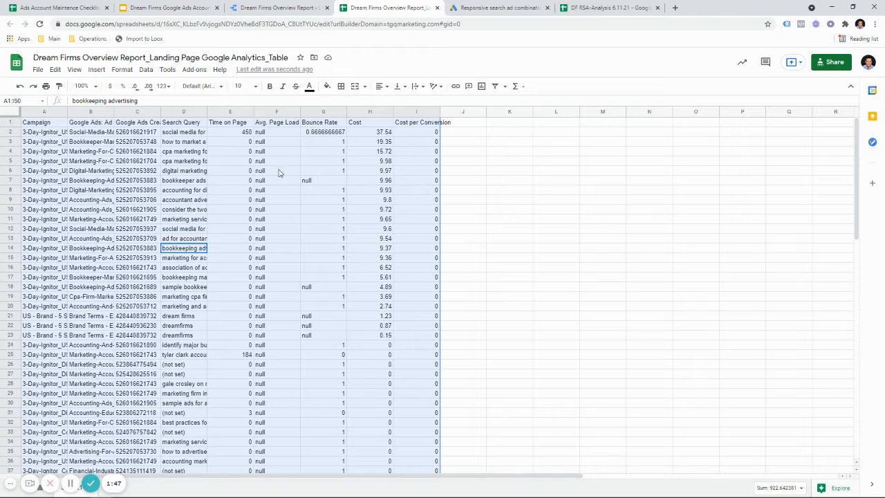
pyautogui.click(275, 208)
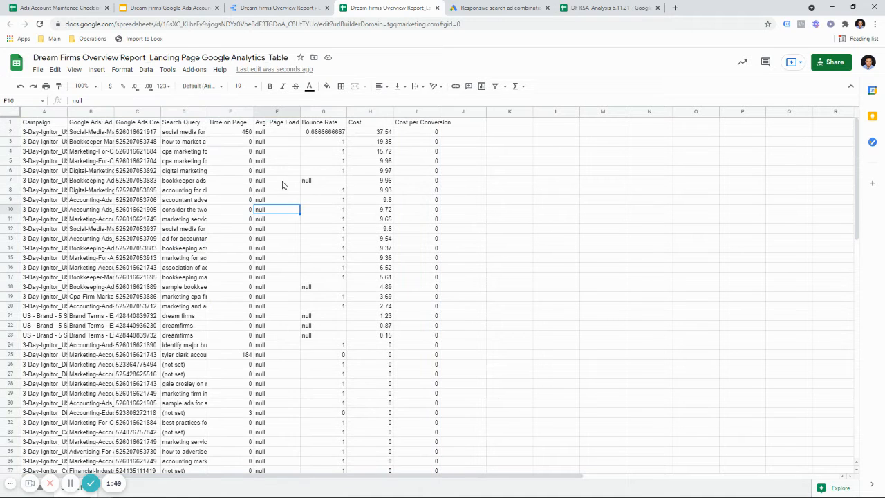
# Format the Bounce Rate column as percent and the Cost column as currency
pyautogui.click(323, 132)
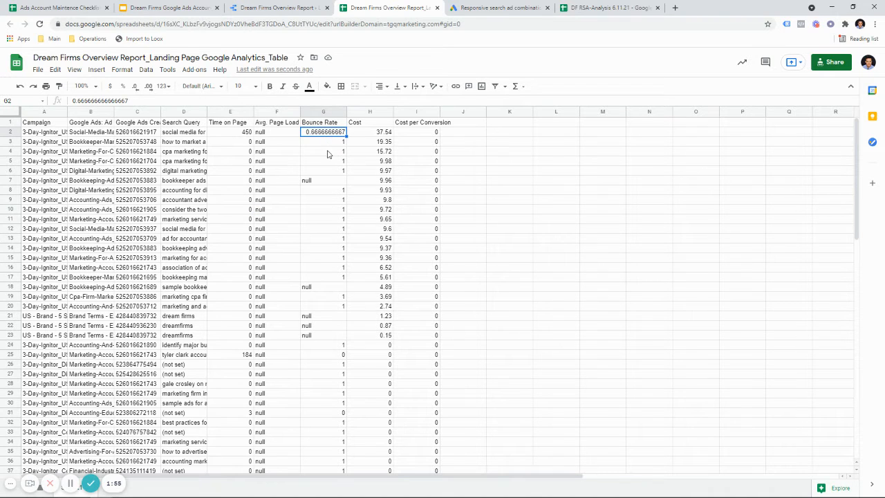
pyautogui.click(330, 113)
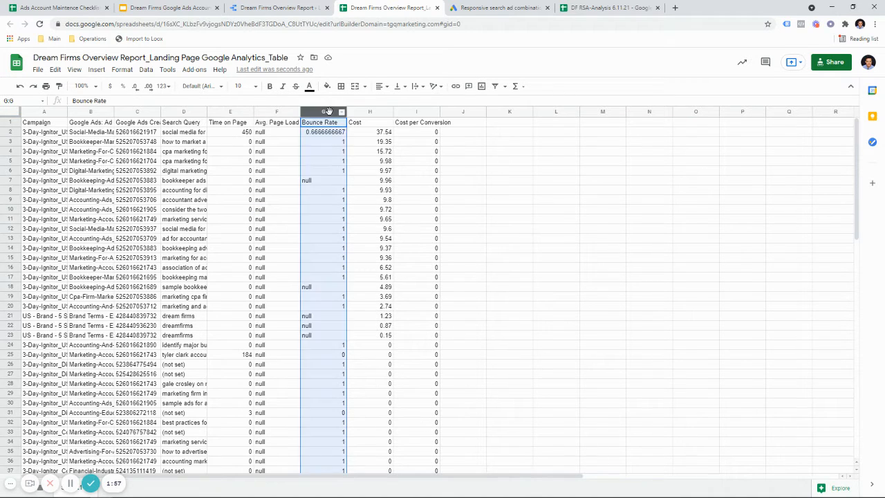
pyautogui.click(124, 88)
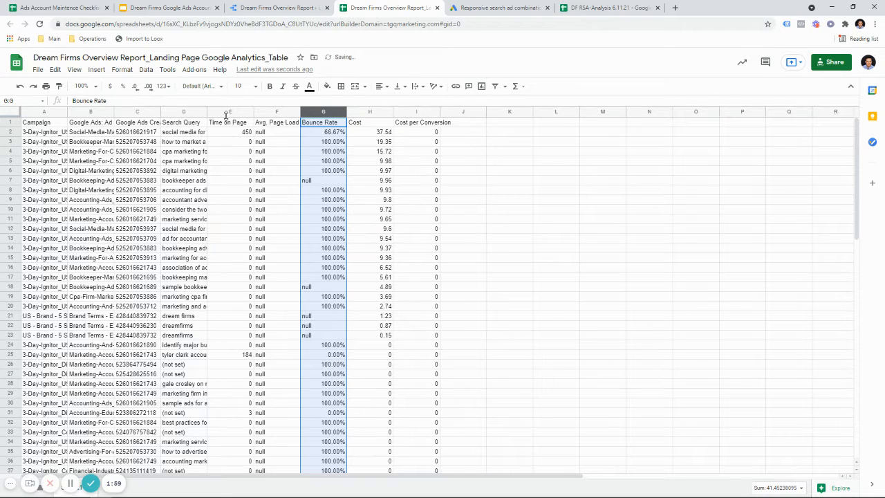
pyautogui.click(377, 113)
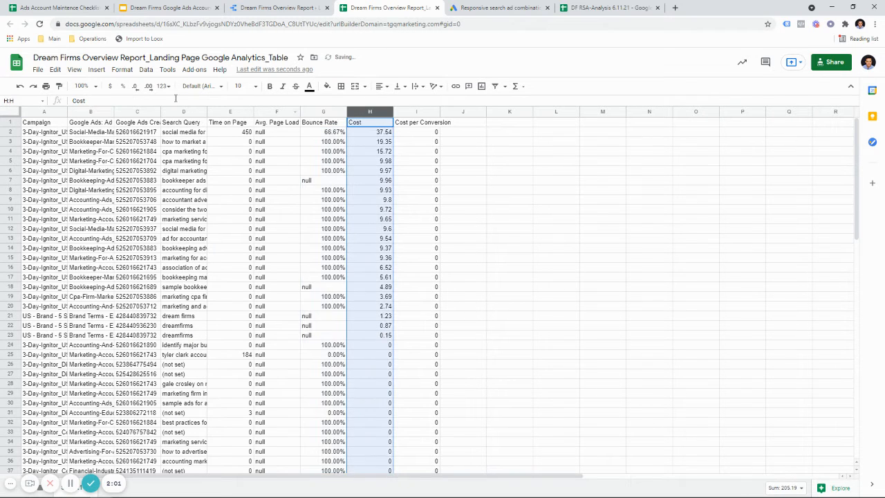
pyautogui.click(110, 86)
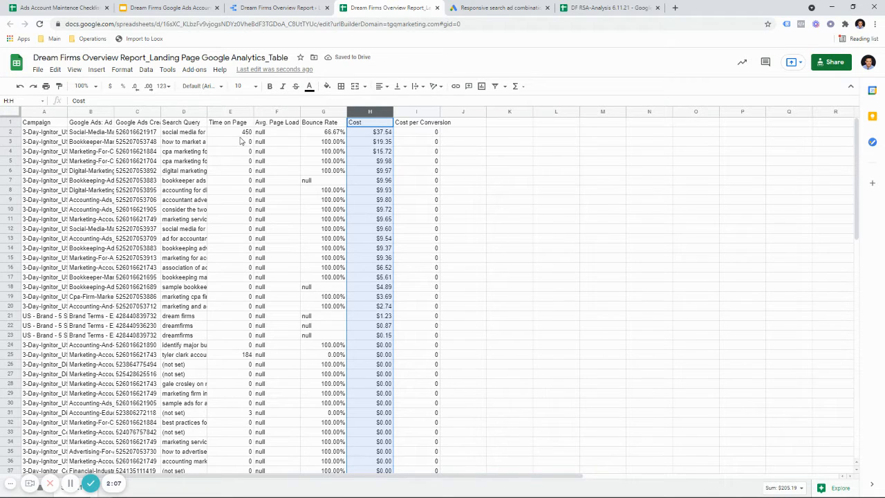
# Copy the top-cost search query "social media for accountants" and paste it unformatted into the empty sub-bullet under "Analysis" in the Google Slides presentation
pyautogui.scroll(-9, 235, 363)
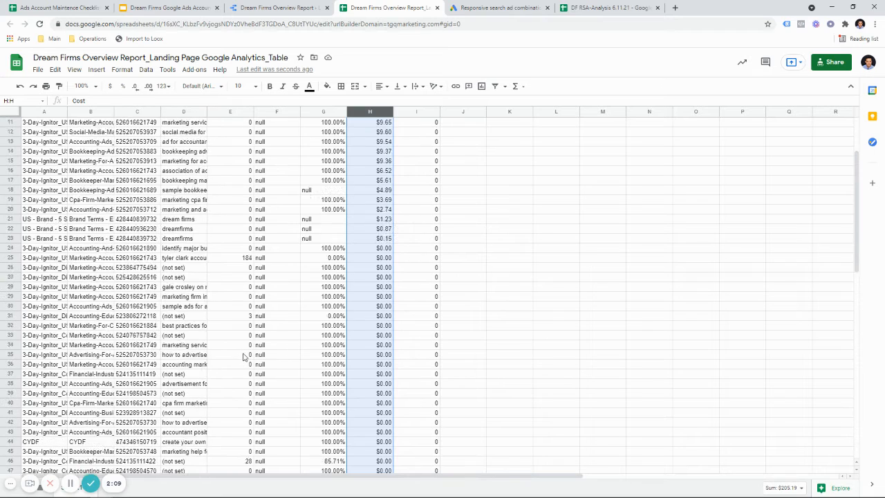
pyautogui.scroll(9, 238, 312)
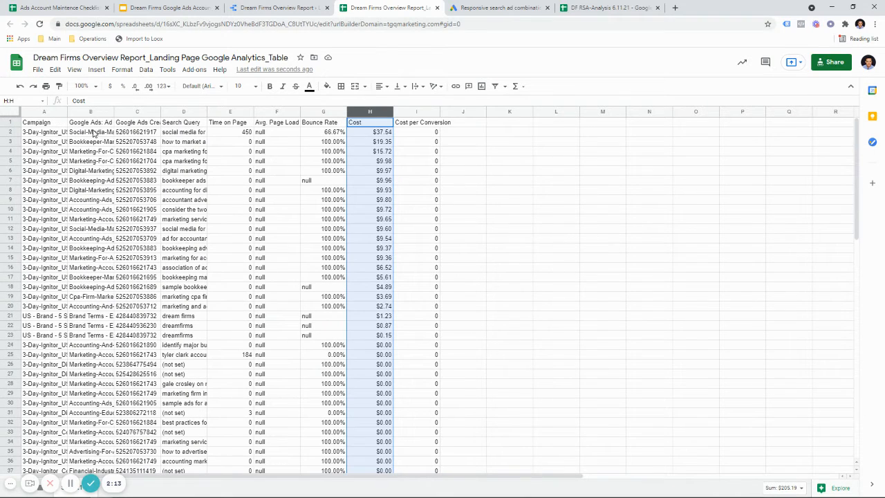
pyautogui.click(92, 132)
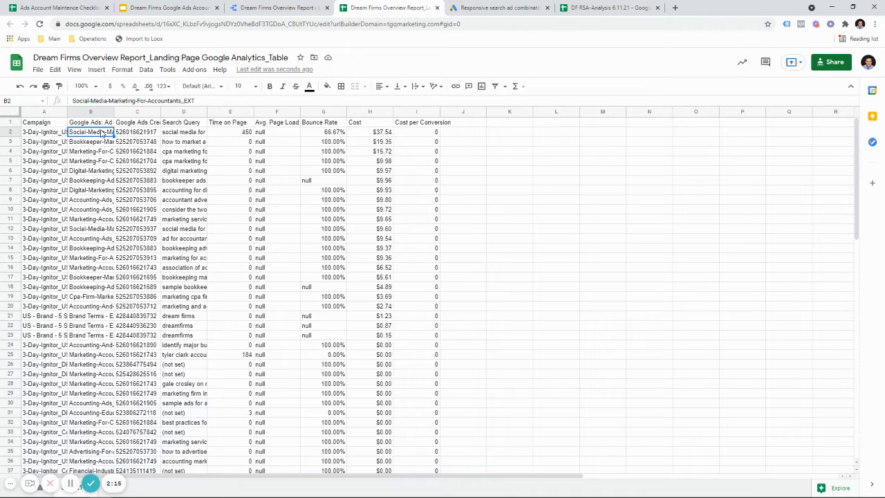
pyautogui.click(185, 133)
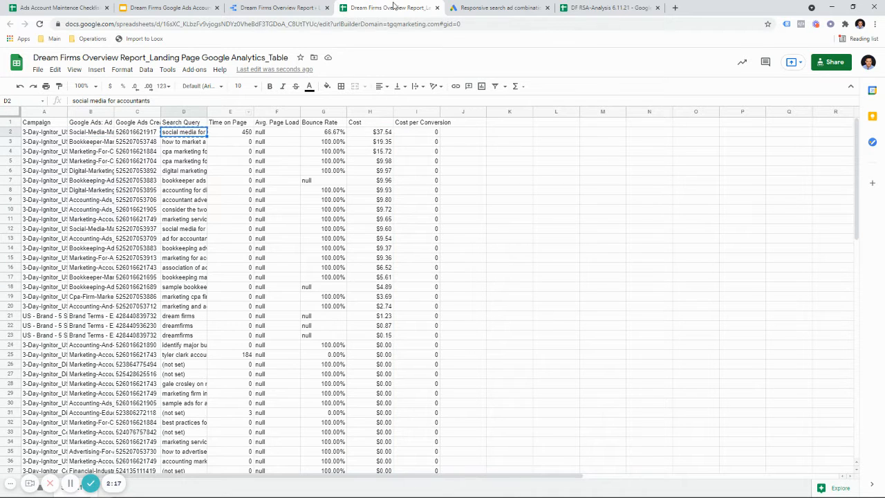
pyautogui.click(280, 7)
pyautogui.click(173, 5)
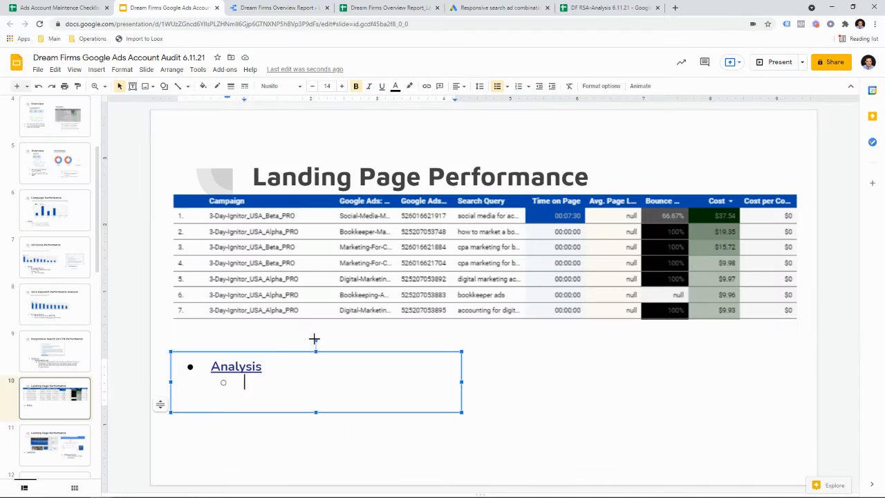
pyautogui.write('social media for accountants')
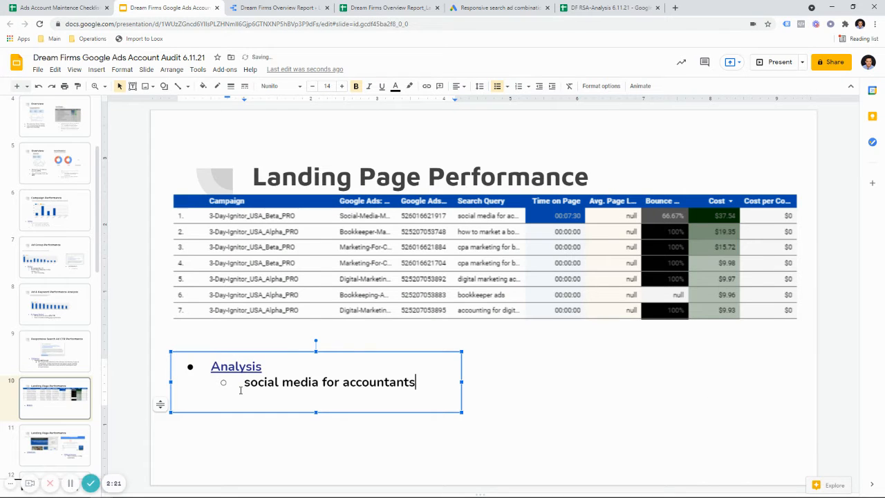
pyautogui.hotkey('ctrl', 'z')
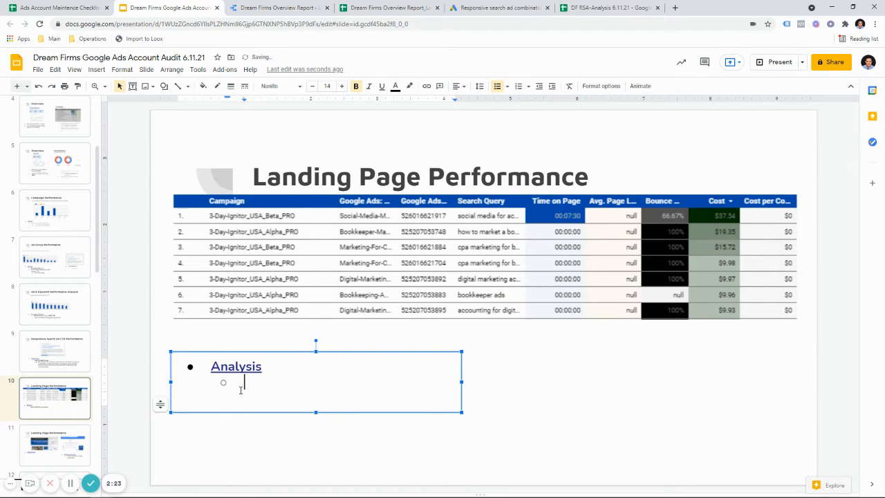
pyautogui.write('social media for accountants')
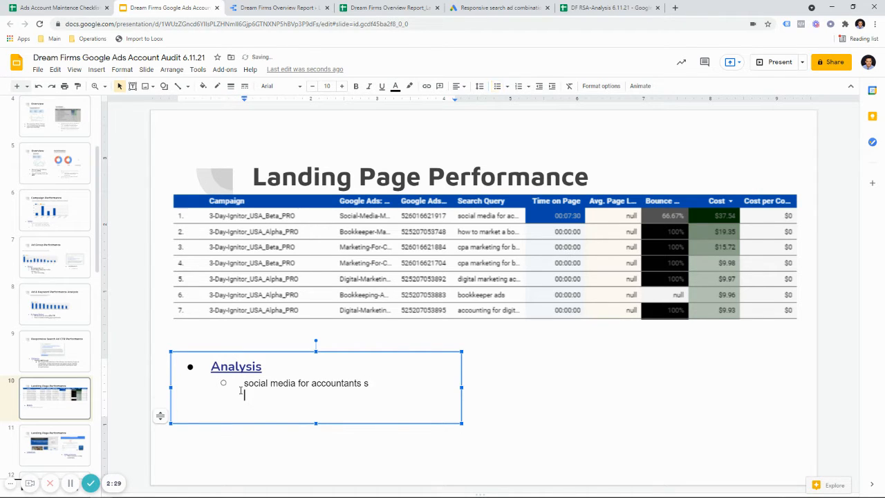
# Add a nested bullet beneath "social media for accountants" reading "Users stay on page for"
pyautogui.press('Return')
pyautogui.press('Tab')
pyautogui.write('Users s')
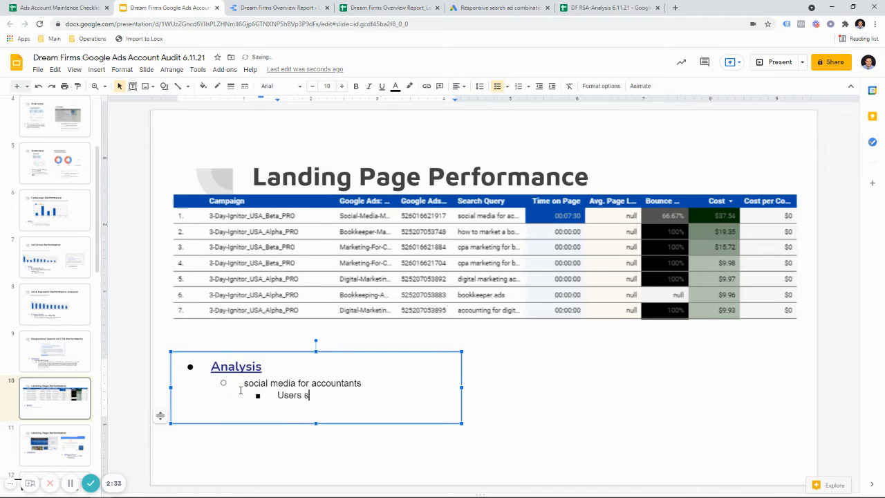
pyautogui.write('tay on page for')
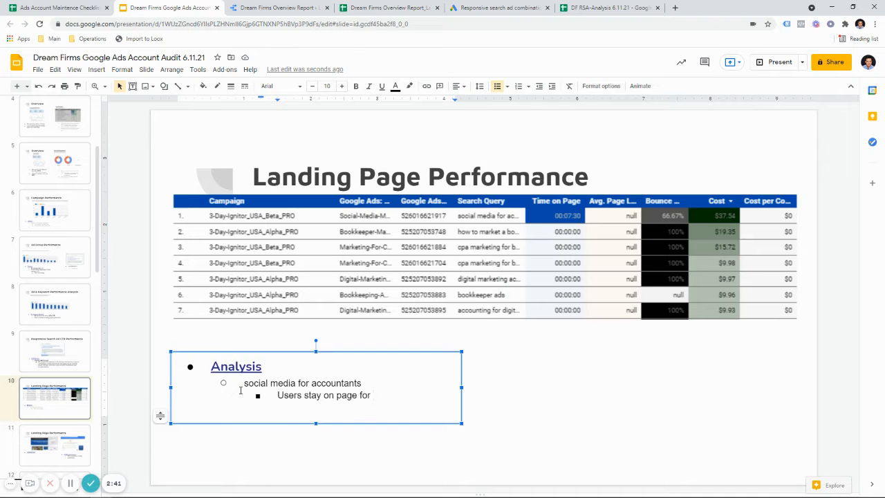
# Switch to the Data Studio report and edit the Landing Page table, replacing Time on Page with Avg. Time on Page as the first metric
pyautogui.click(293, 10)
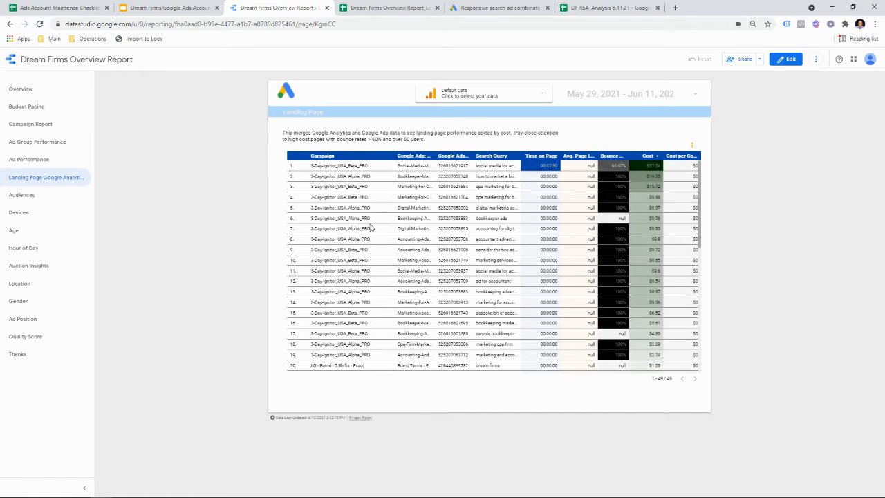
pyautogui.click(786, 59)
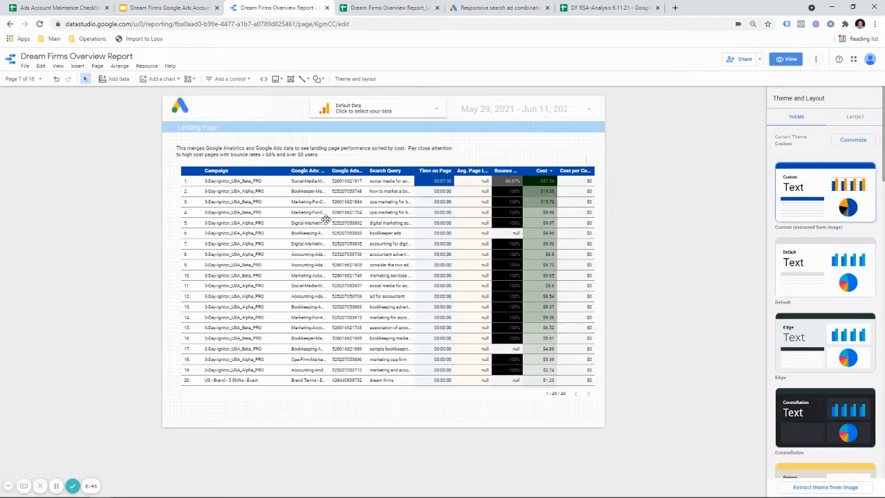
pyautogui.click(320, 217)
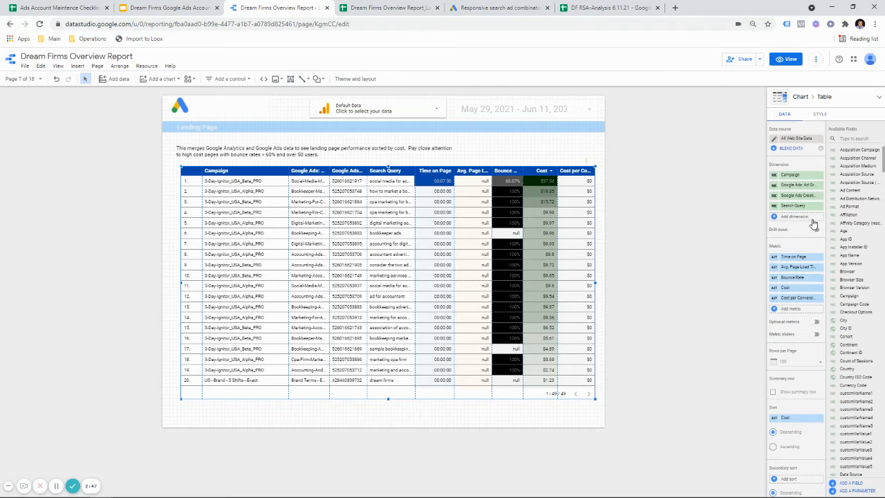
pyautogui.click(793, 309)
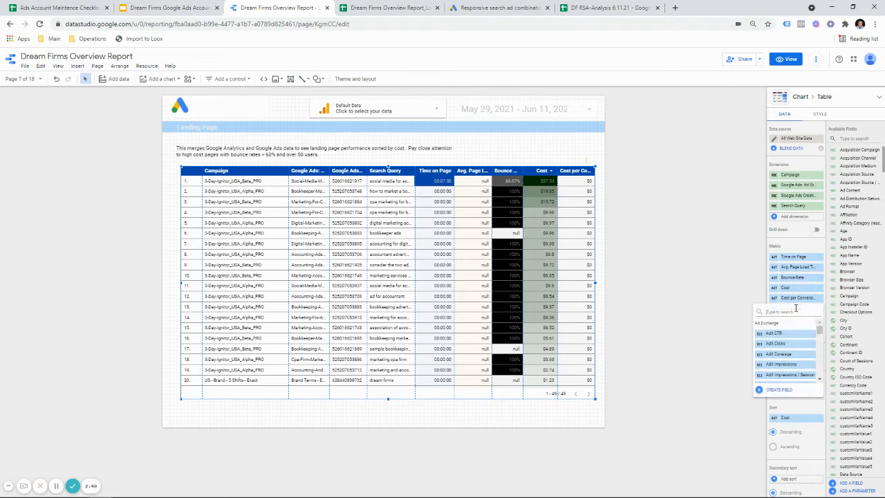
pyautogui.write('avg')
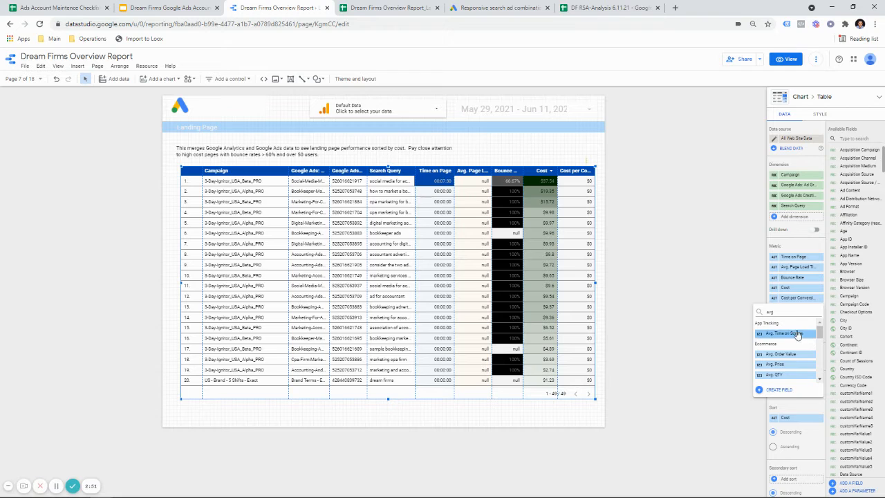
pyautogui.scroll(-2, 803, 360)
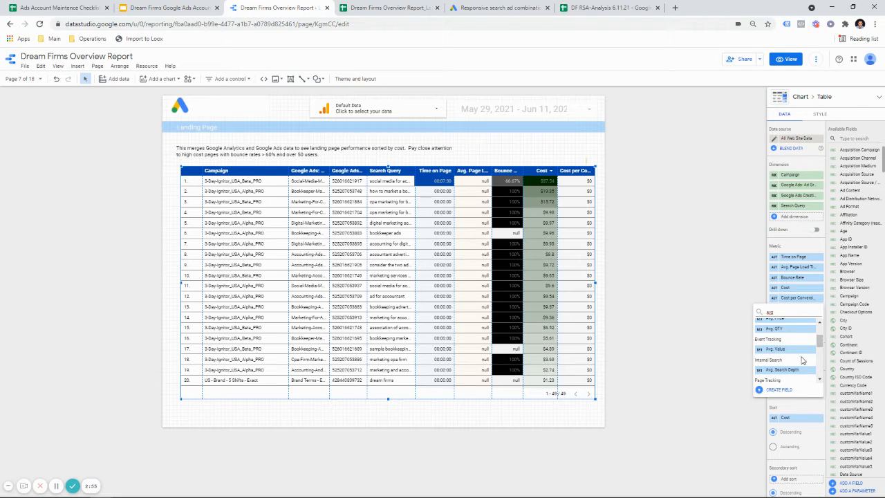
pyautogui.write('t')
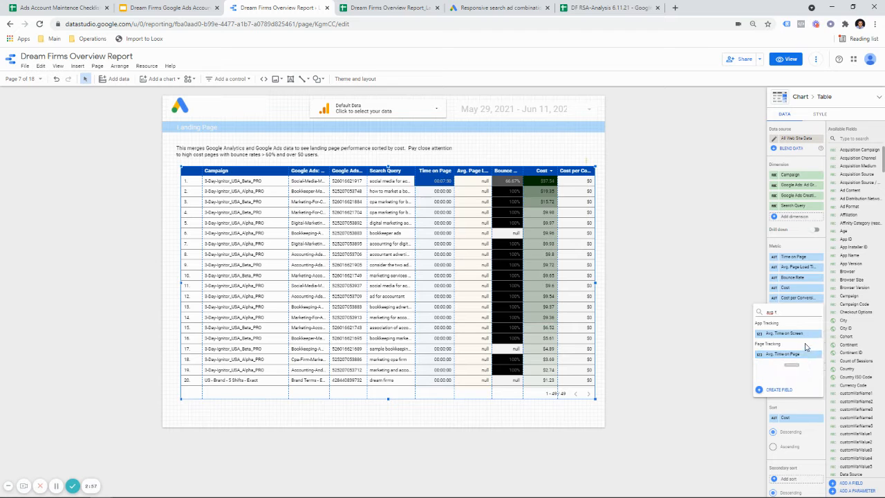
pyautogui.click(784, 353)
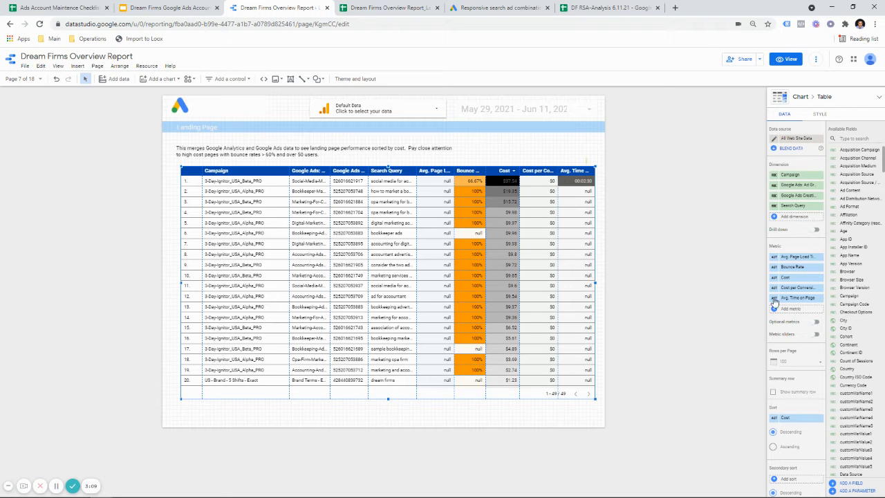
pyautogui.moveTo(785, 298); pyautogui.dragTo(787, 261)
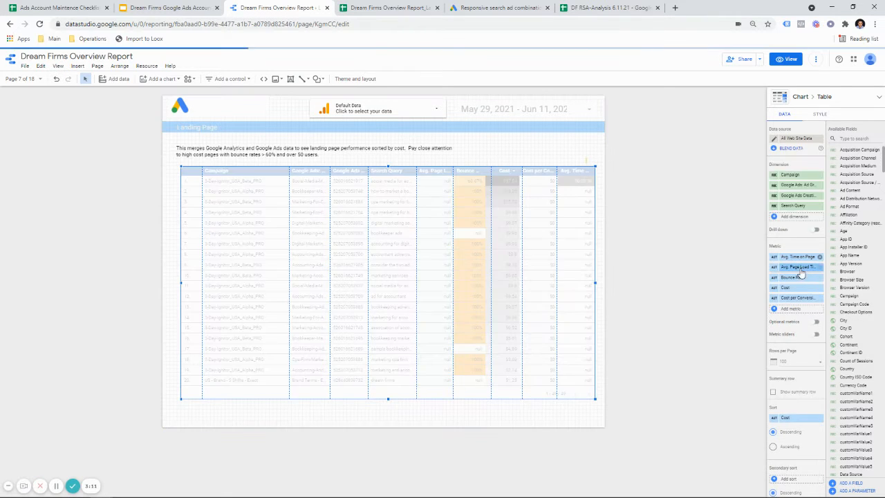
# Replace the table's Avg. Page Load Time metric with Page Load Sample
pyautogui.click(796, 277)
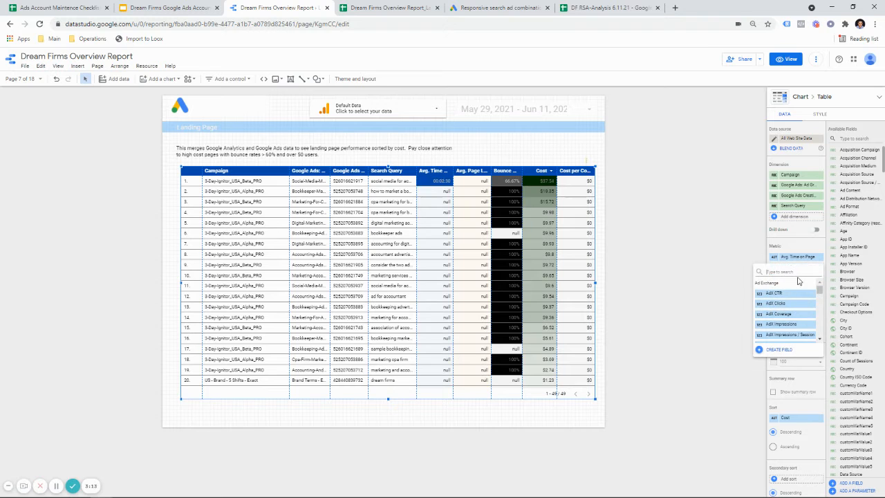
pyautogui.write('pa')
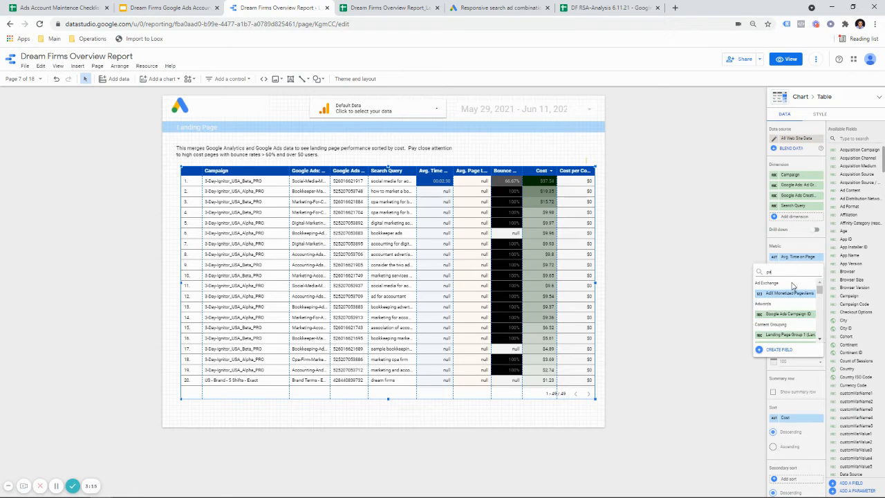
pyautogui.write('ge lo')
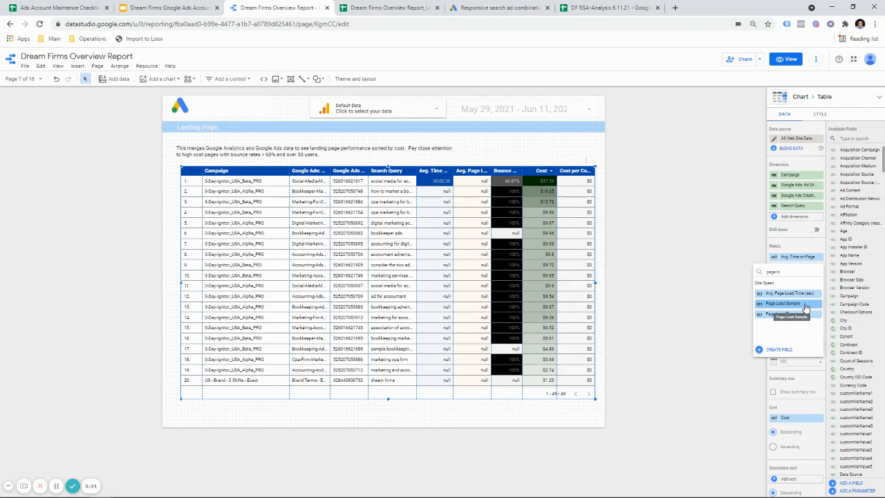
pyautogui.click(804, 304)
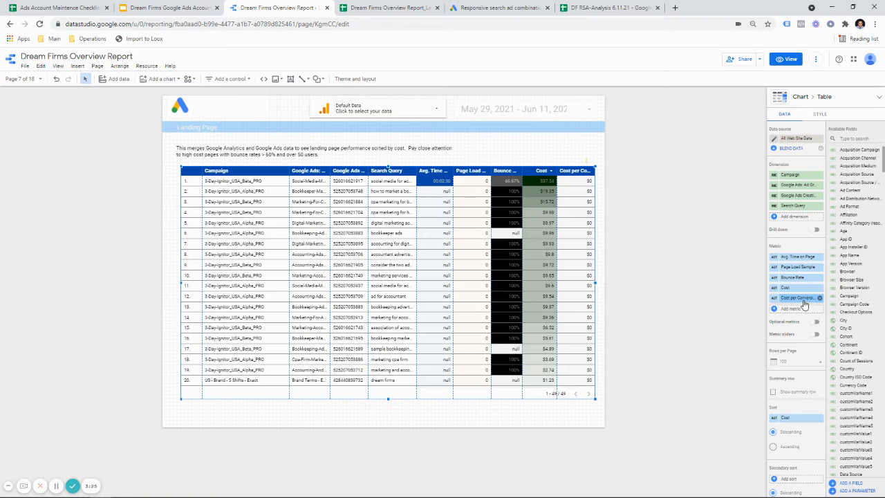
# Remove the page load metric from the Landing Page table and return the report to view mode
pyautogui.click(819, 267)
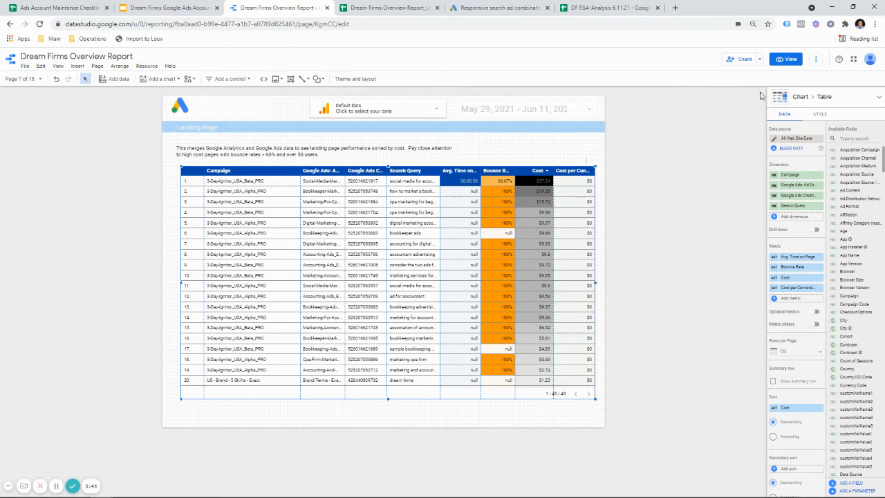
pyautogui.click(786, 59)
# Review the average time on page, bounce rate and cost of each search query across the whole Landing Page table
pyautogui.scroll(-3, 546, 207)
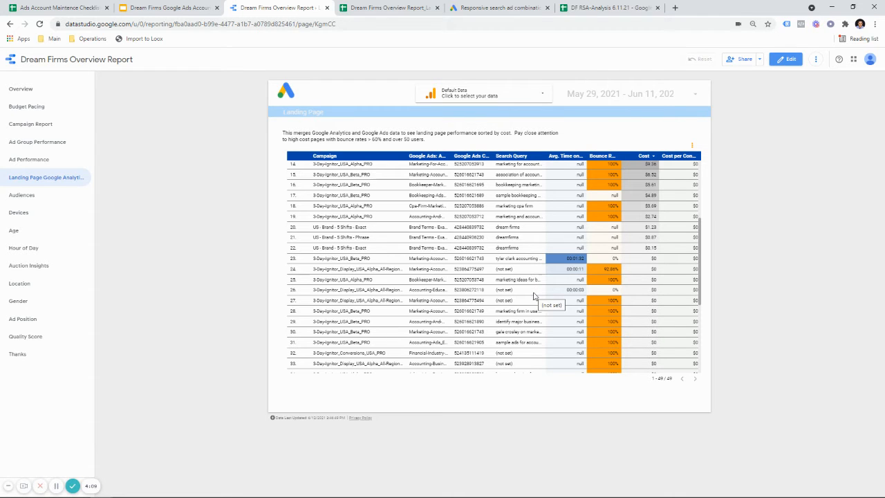
pyautogui.scroll(3, 533, 293)
pyautogui.scroll(-2, 536, 291)
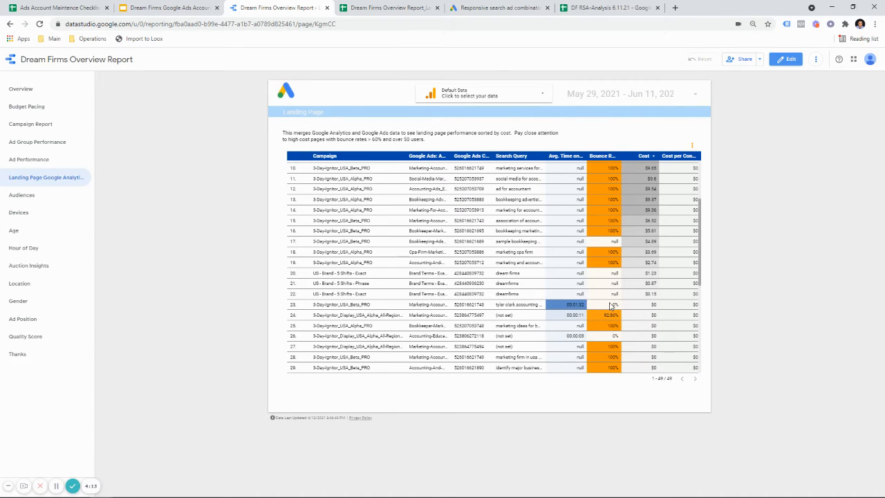
pyautogui.scroll(-3, 536, 304)
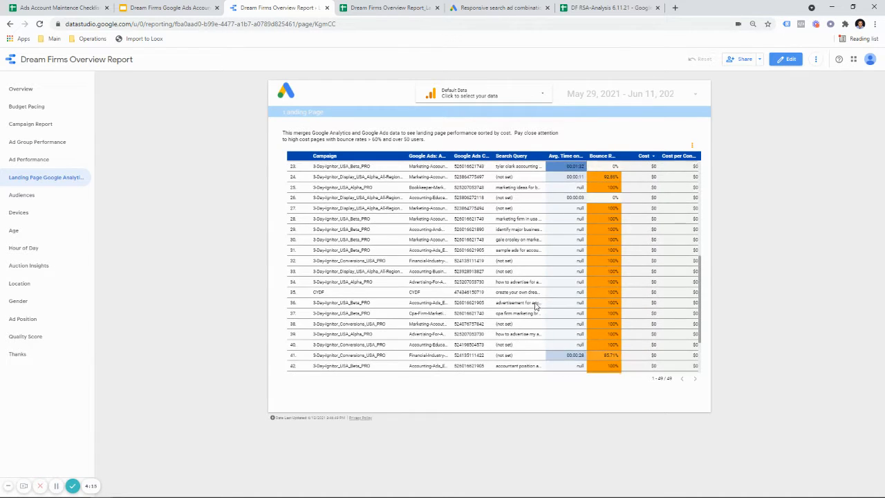
pyautogui.scroll(-2, 535, 305)
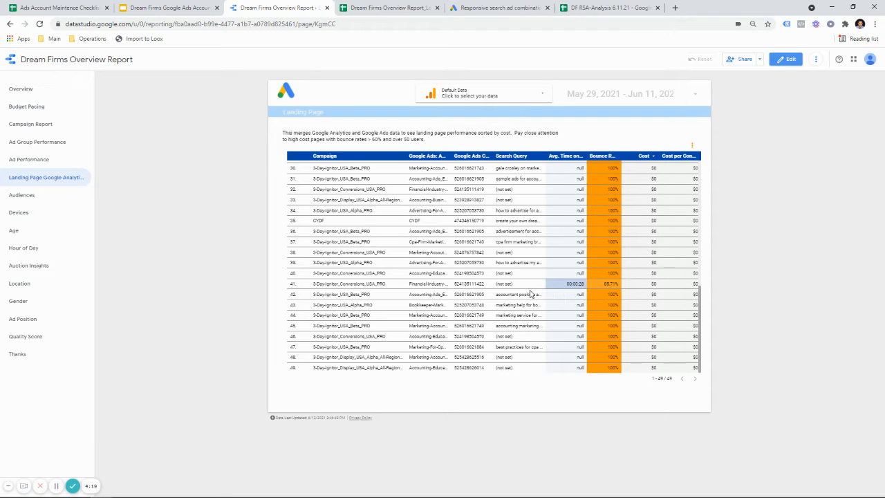
pyautogui.scroll(8, 530, 294)
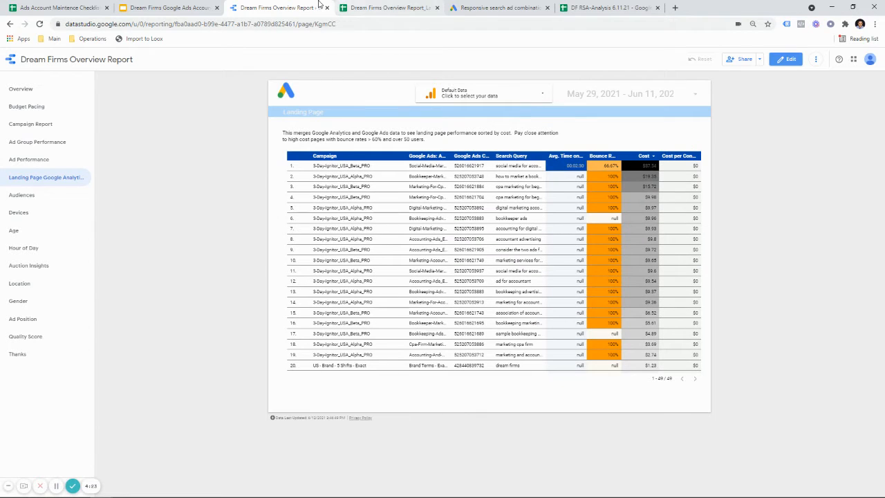
# Switch to the Google Slides audit, complete the finding as "Users stay on page for 2:30 minutes" and start another bullet below it
pyautogui.click(169, 8)
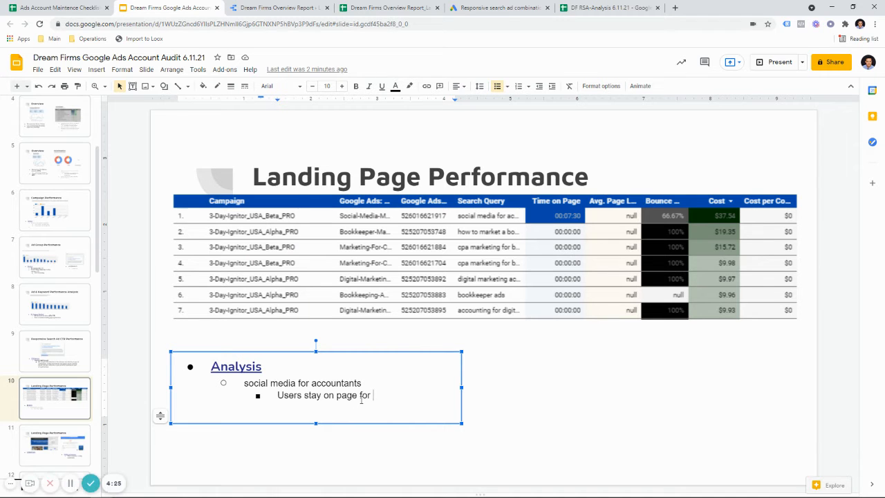
pyautogui.write('2:30min')
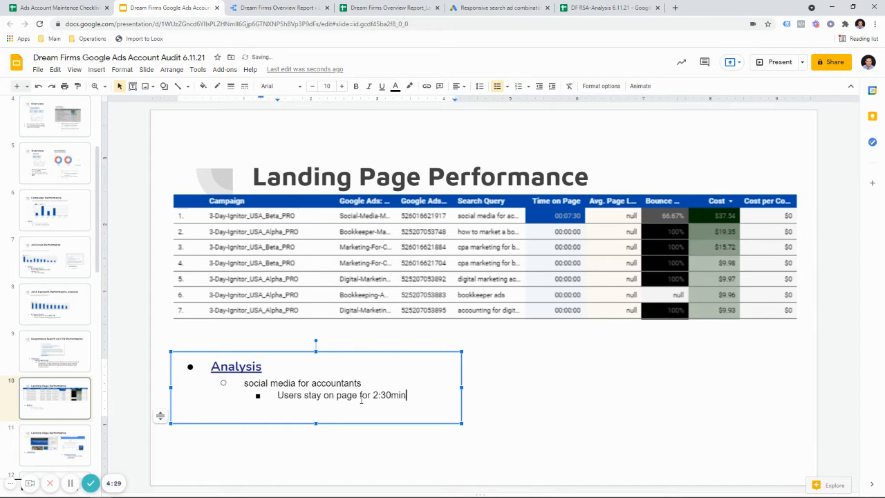
pyautogui.press('BackSpace')
pyautogui.press('BackSpace')
pyautogui.press('BackSpace')
pyautogui.write('minutes')
pyautogui.press('Return')
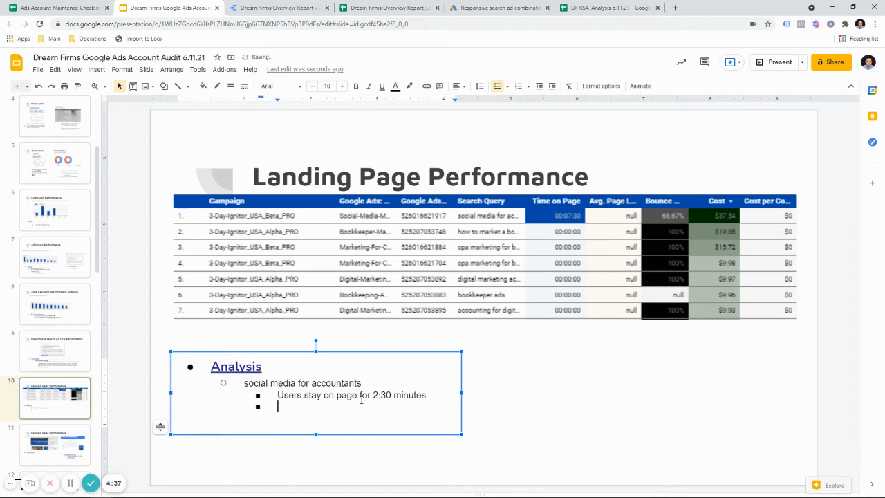
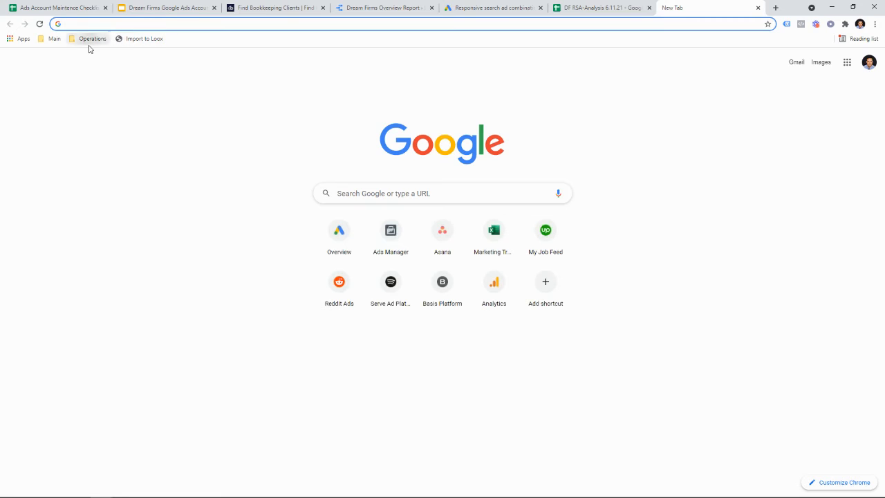
# Open the bookmarked "Ignite Your Firm In 3 Days" page from the Dream Firms bookmarks and examine its opening section
pyautogui.click(90, 38)
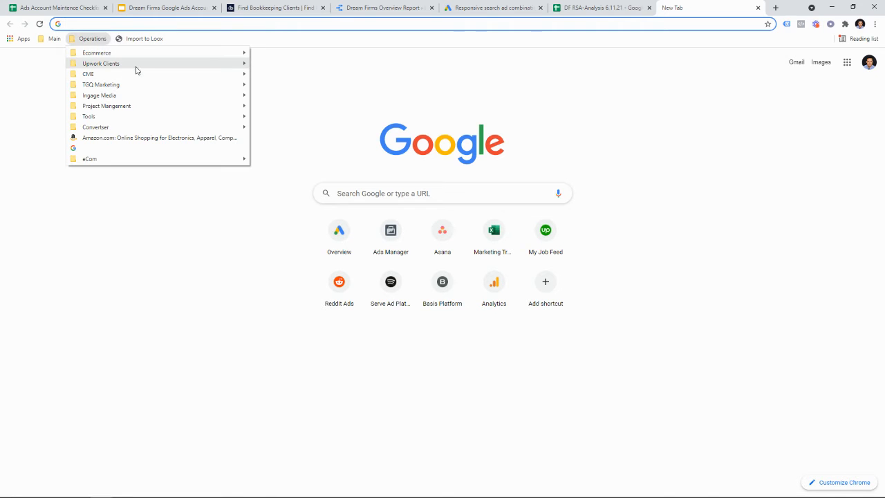
pyautogui.moveTo(198, 64)
pyautogui.moveTo(291, 64)
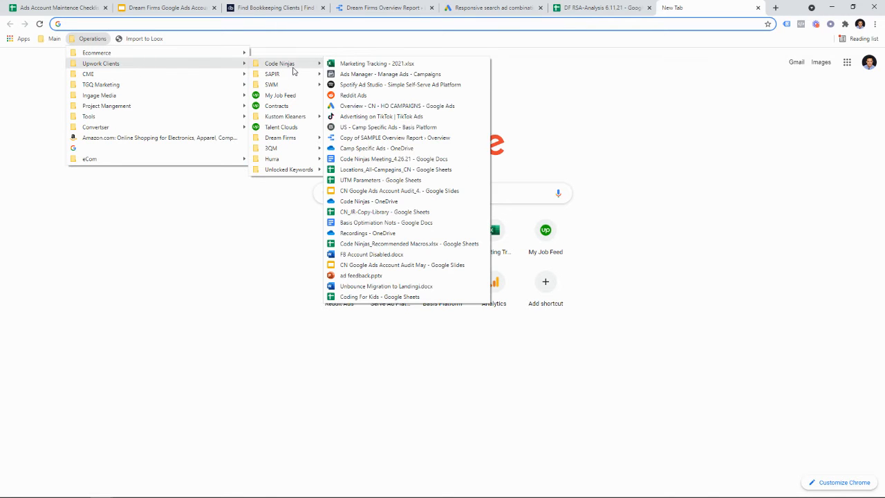
pyautogui.moveTo(297, 138)
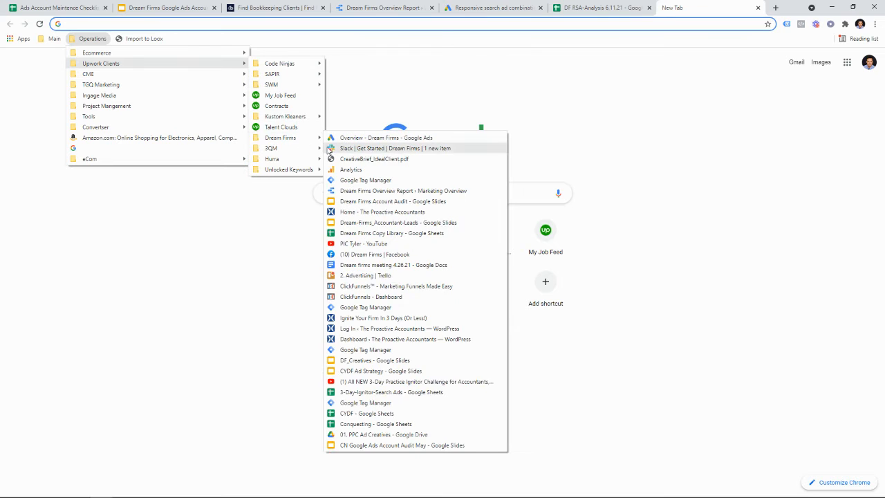
pyautogui.click(408, 318)
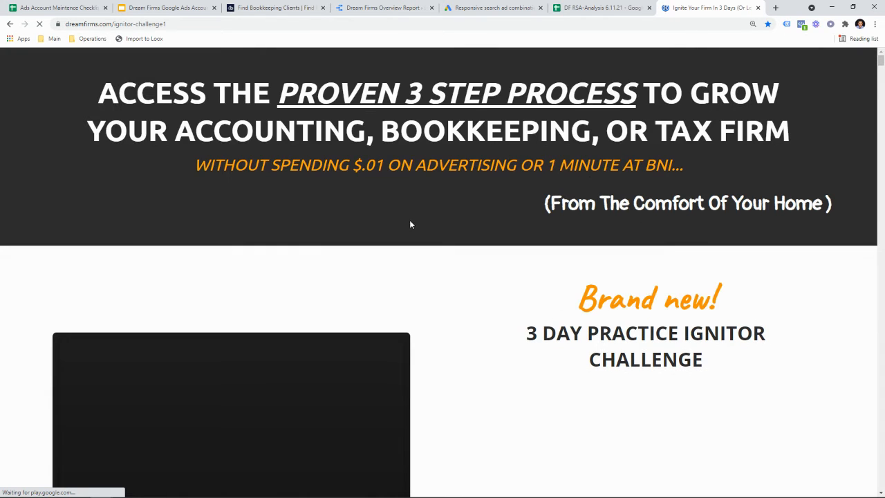
pyautogui.scroll(-3, 447, 377)
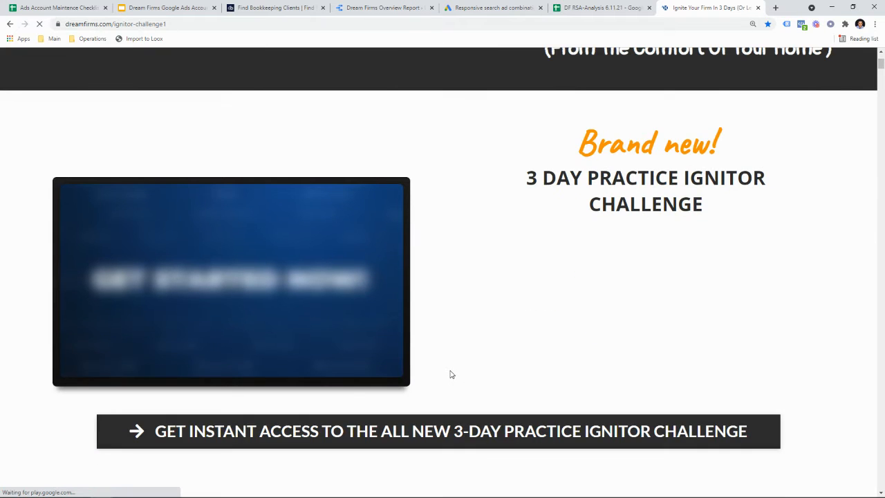
pyautogui.scroll(3, 452, 375)
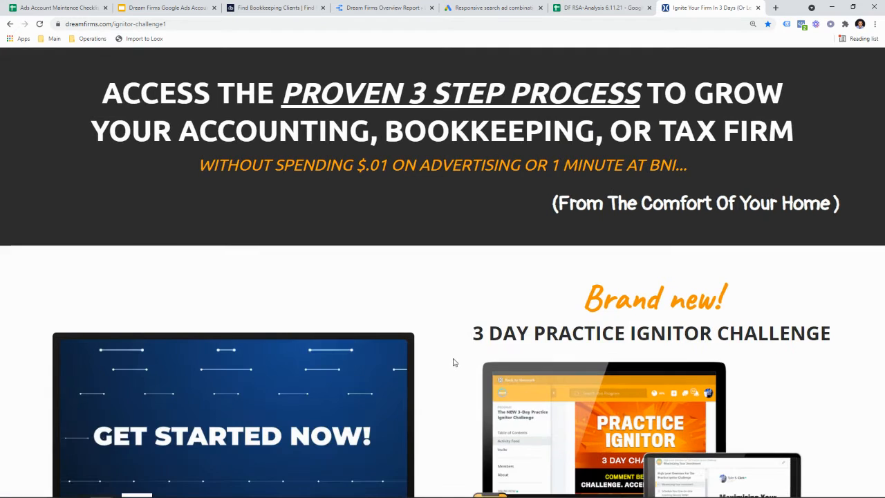
pyautogui.scroll(-3, 452, 354)
pyautogui.scroll(3, 451, 361)
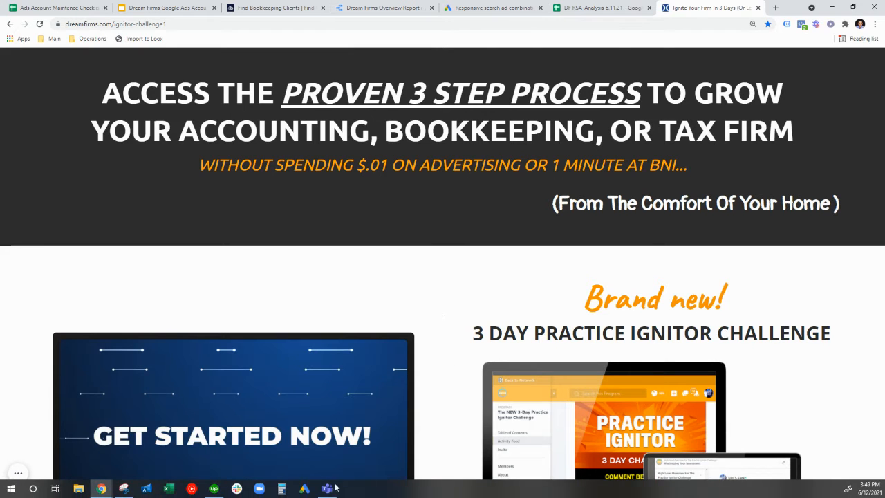
# Capture the landing page's headline, video and challenge area with Snipping Tool and copy the snip
pyautogui.click(126, 488)
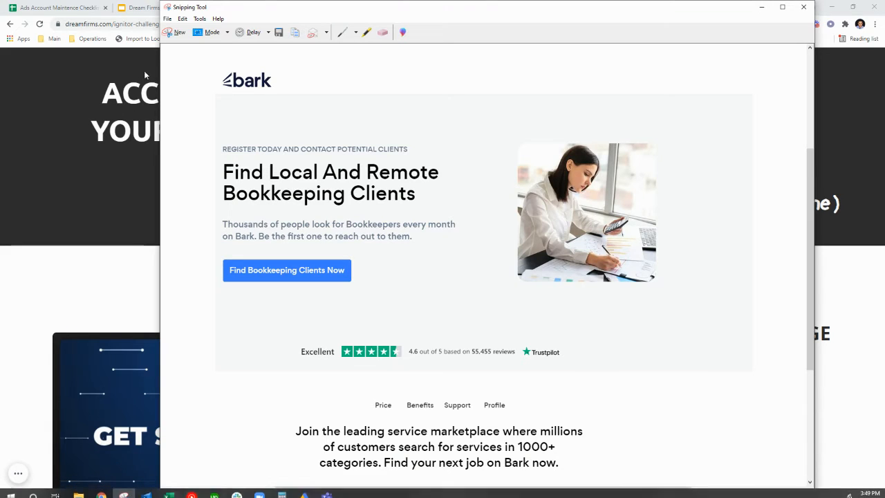
pyautogui.click(175, 32)
pyautogui.moveTo(44, 51); pyautogui.dragTo(858, 487)
pyautogui.rightClick(420, 297)
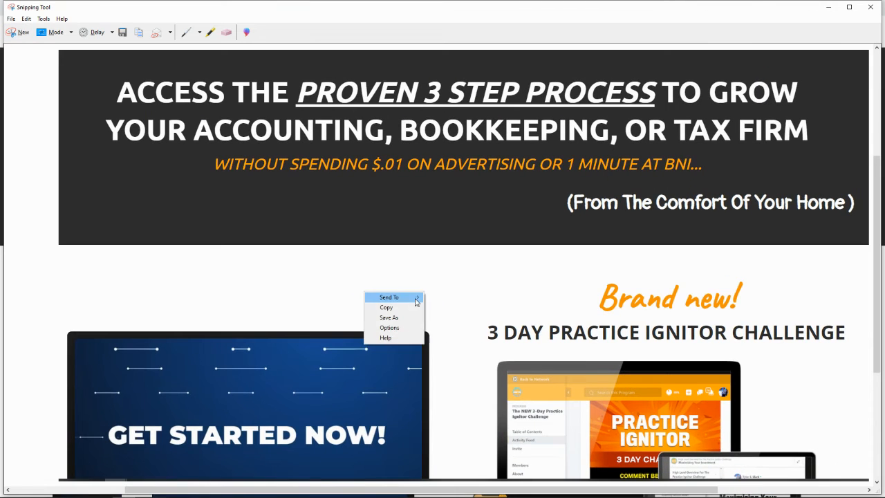
pyautogui.click(386, 306)
pyautogui.click(828, 7)
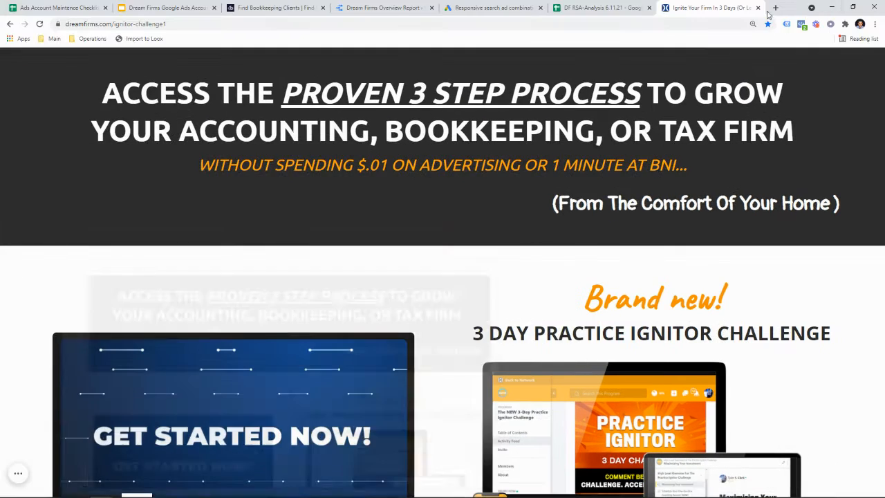
# Paste the landing page snip into slide 11 of the audit, placing it beside the Bark screenshot
pyautogui.click(166, 8)
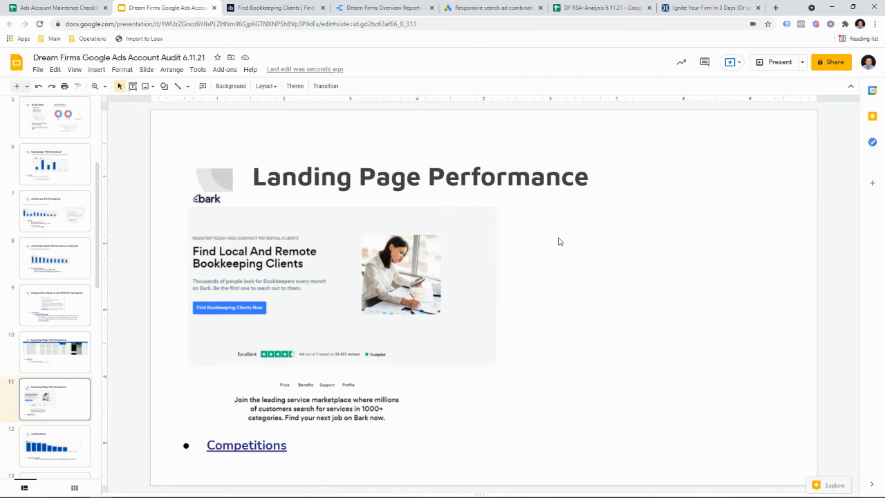
pyautogui.hotkey('ctrl', 'v')
pyautogui.moveTo(635, 263); pyautogui.dragTo(642, 231)
pyautogui.click(675, 389)
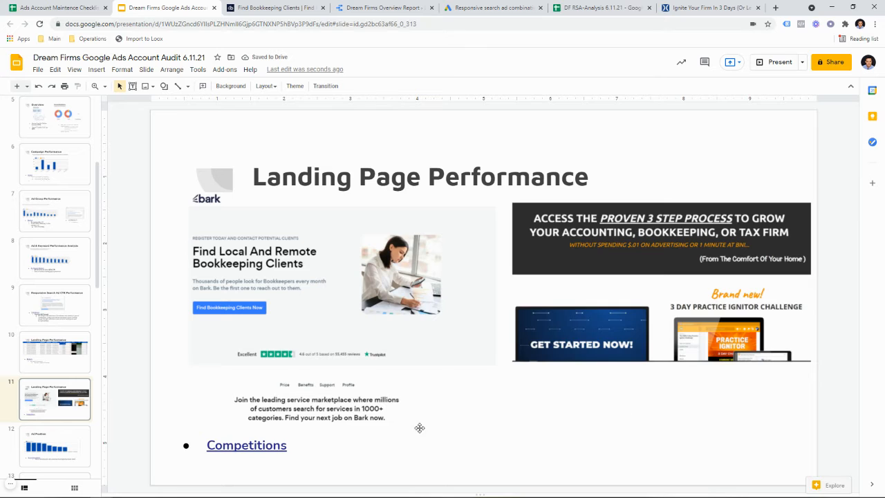
# Add the sub-bullet "Maybe add more white spacce" under the Competitions bullet on slide 11
pyautogui.click(290, 446)
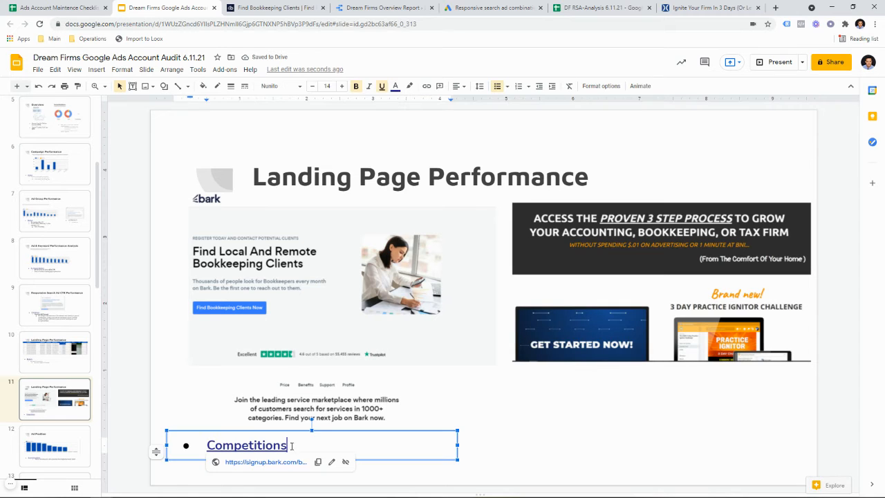
pyautogui.press('Return')
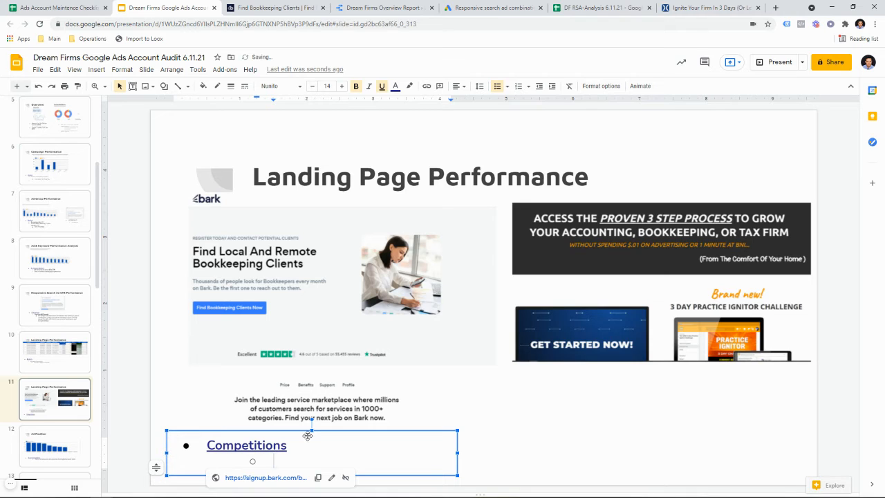
pyautogui.write('MAybe')
pyautogui.press('BackSpace')
pyautogui.press('BackSpace')
pyautogui.press('BackSpace')
pyautogui.press('BackSpace')
pyautogui.write('aybe add more white spacce')
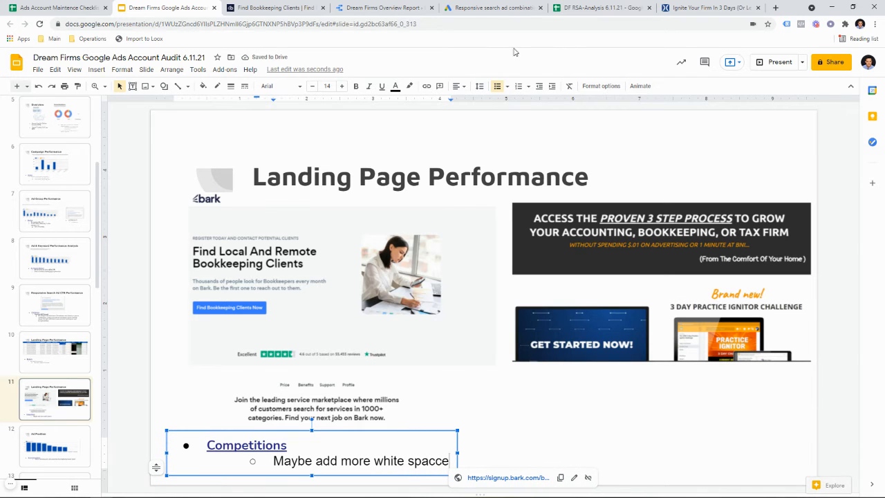
# Copy the Bark bookkeeping page's URL and open PageSpeed Insights in a new browser tab through a search for "google page speed"
pyautogui.click(297, 9)
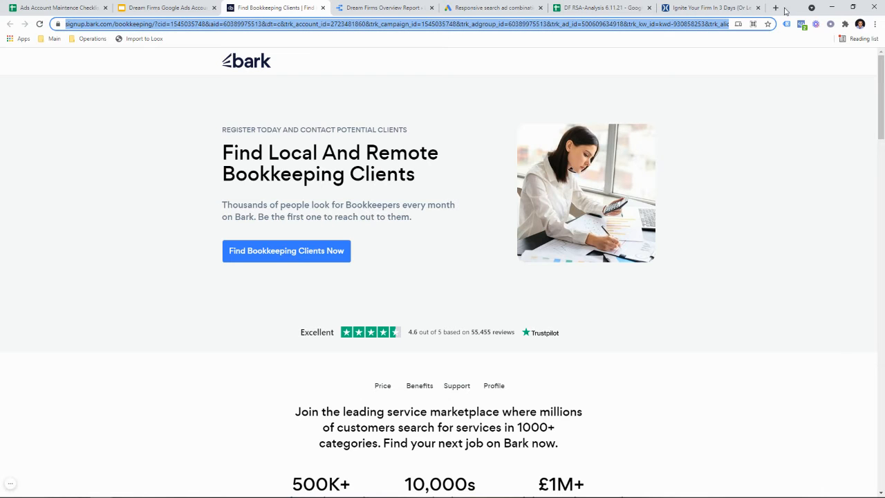
pyautogui.hotkey('ctrl', 't')
pyautogui.write('go')
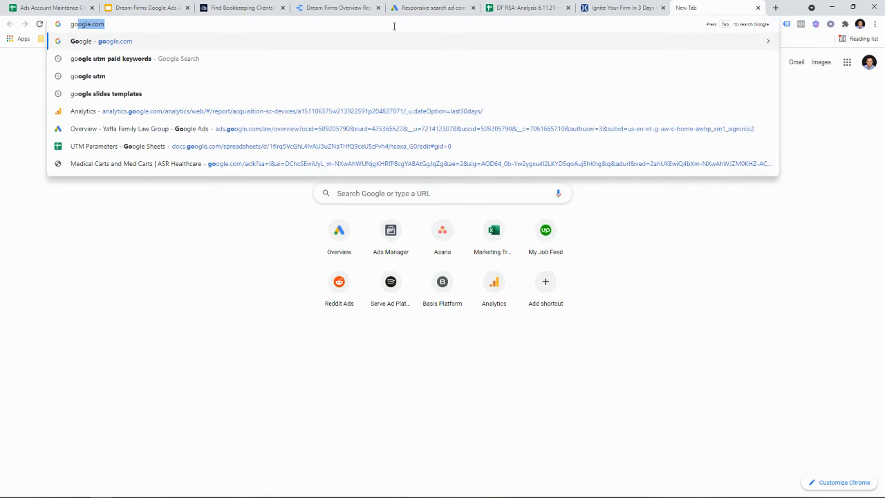
pyautogui.write('ogle page')
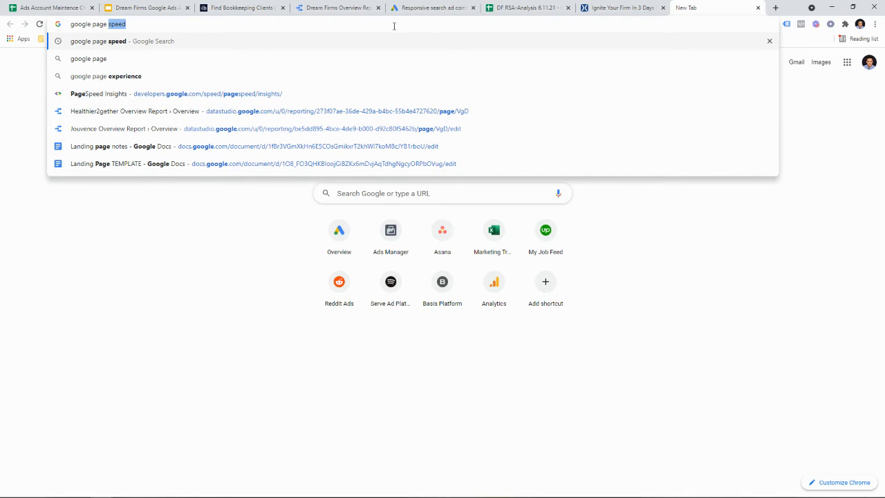
pyautogui.press('Return')
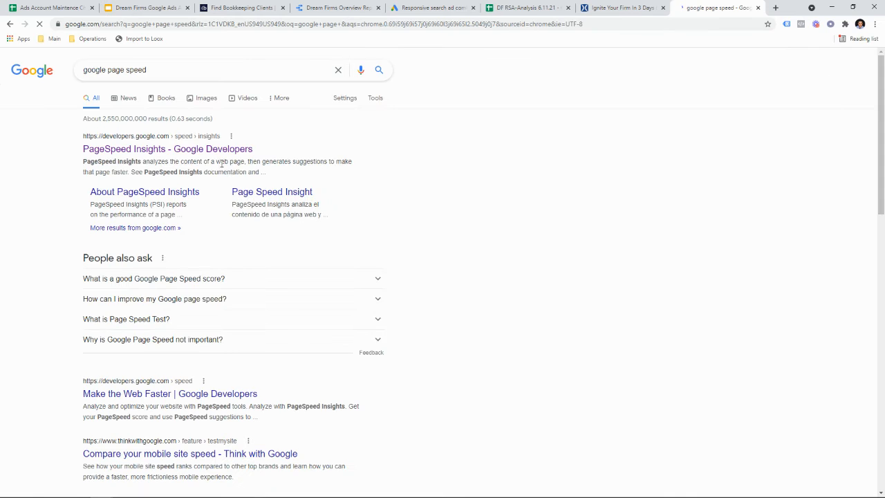
pyautogui.click(217, 150)
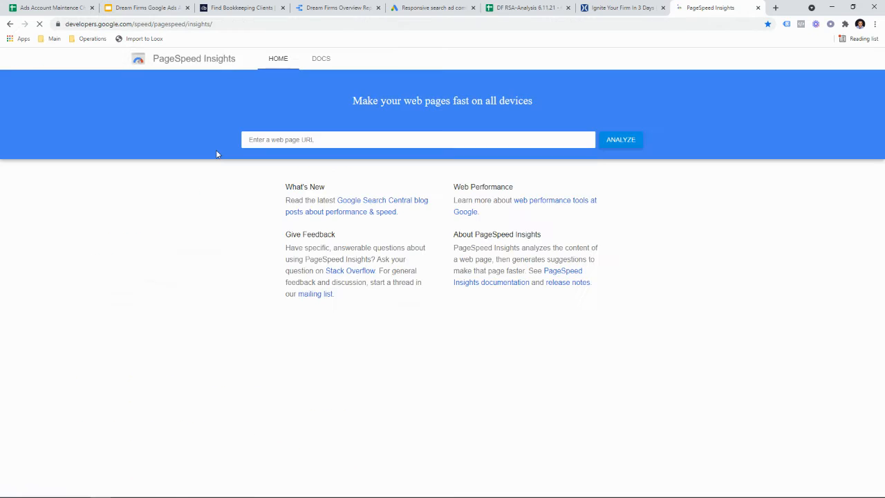
# Run a PageSpeed Insights analysis on the copied Bark bookkeeping URL
pyautogui.click(380, 137)
pyautogui.hotkey('ctrl', 'v')
pyautogui.click(615, 142)
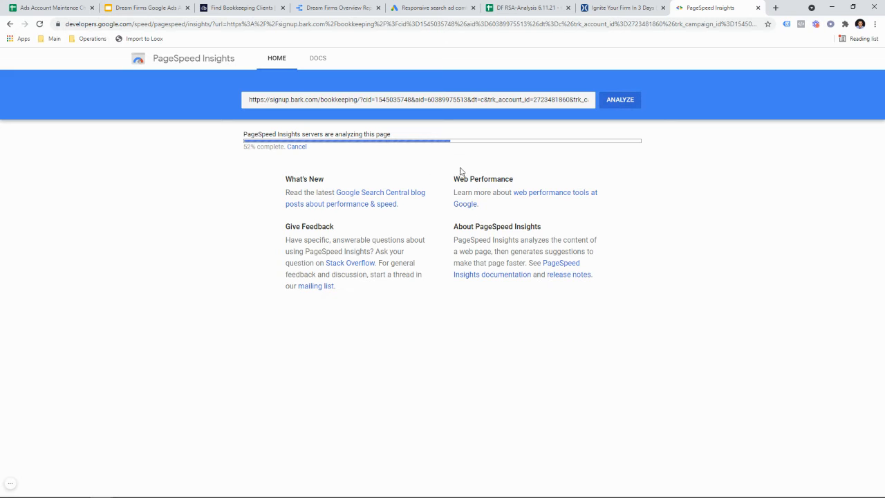
# Look over the Dream Firms landing page during the analysis and check the PageSpeed progress
pyautogui.click(620, 7)
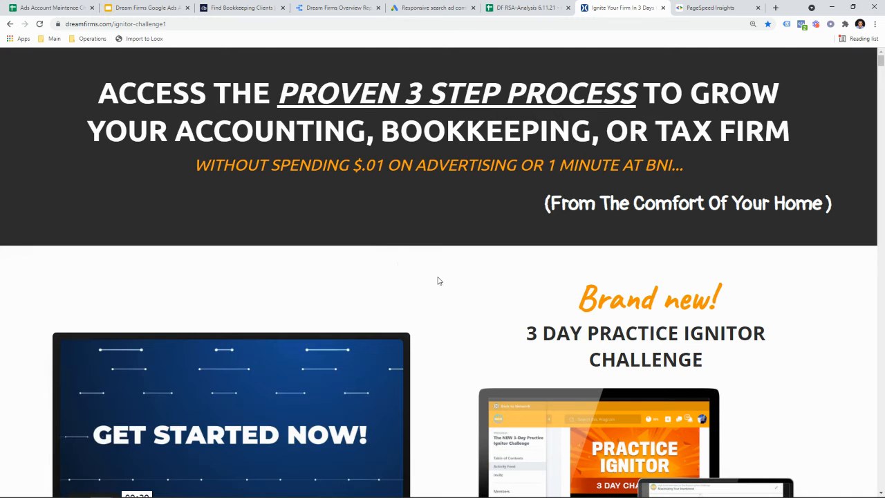
pyautogui.scroll(-7, 395, 262)
pyautogui.scroll(4, 454, 303)
pyautogui.scroll(3, 454, 303)
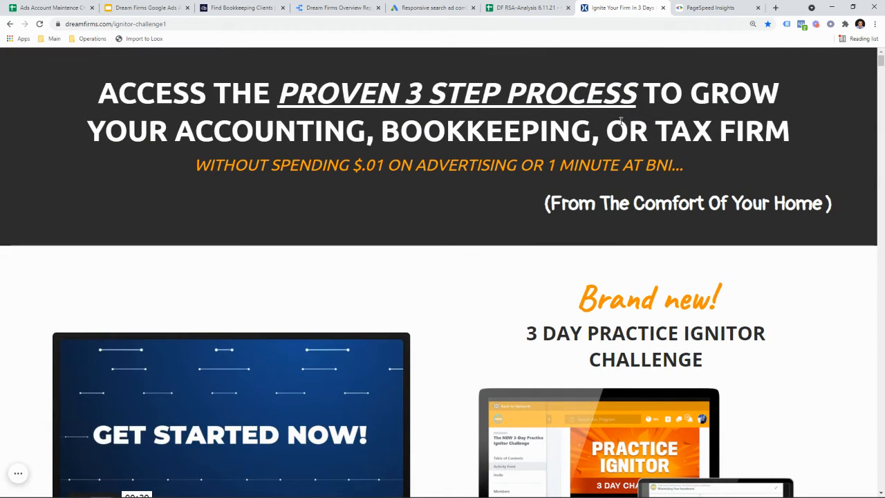
pyautogui.click(704, 8)
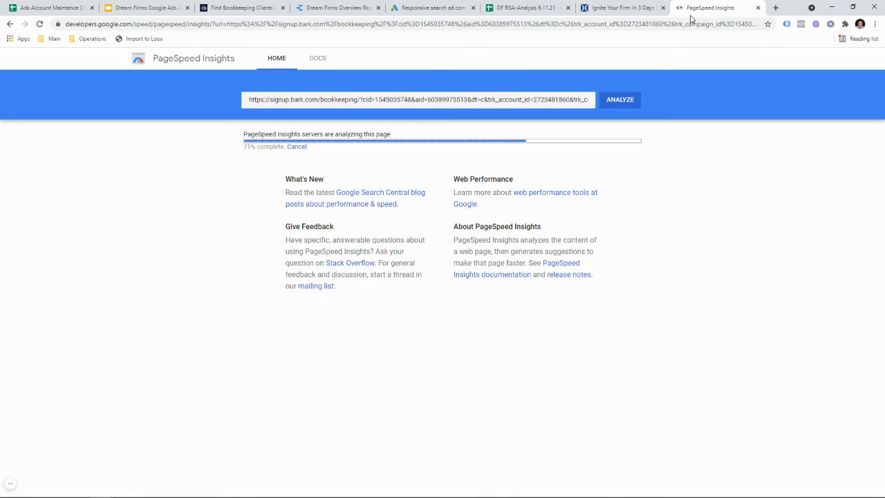
# Compare the two Landing Page Performance slides, 10 and 11, in the audit presentation
pyautogui.click(156, 8)
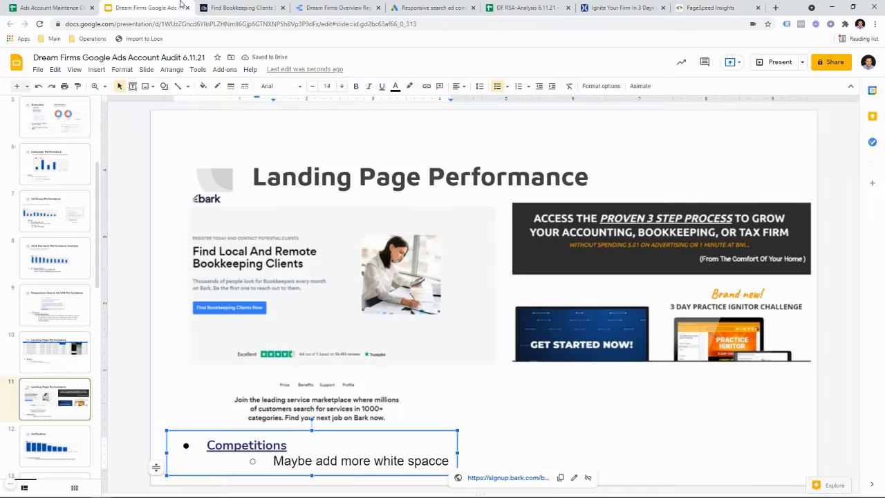
pyautogui.click(69, 365)
pyautogui.click(63, 408)
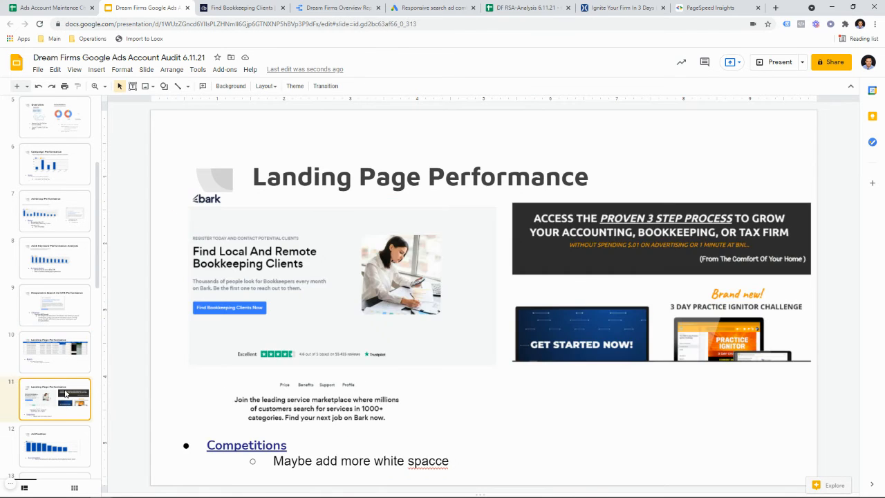
pyautogui.click(68, 367)
pyautogui.click(67, 409)
pyautogui.click(621, 8)
# Examine the Bark page's mobile and desktop results in PageSpeed Insights, including the score and field data
pyautogui.click(706, 6)
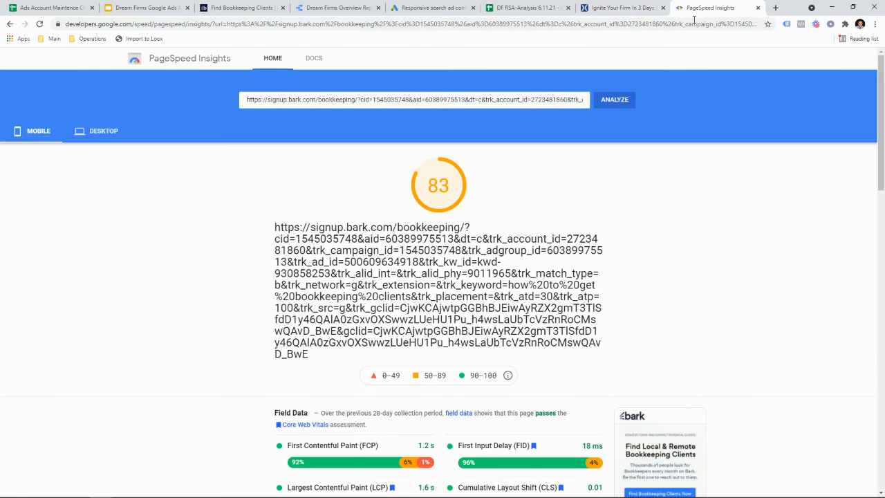
pyautogui.scroll(-3, 428, 256)
pyautogui.scroll(3, 426, 261)
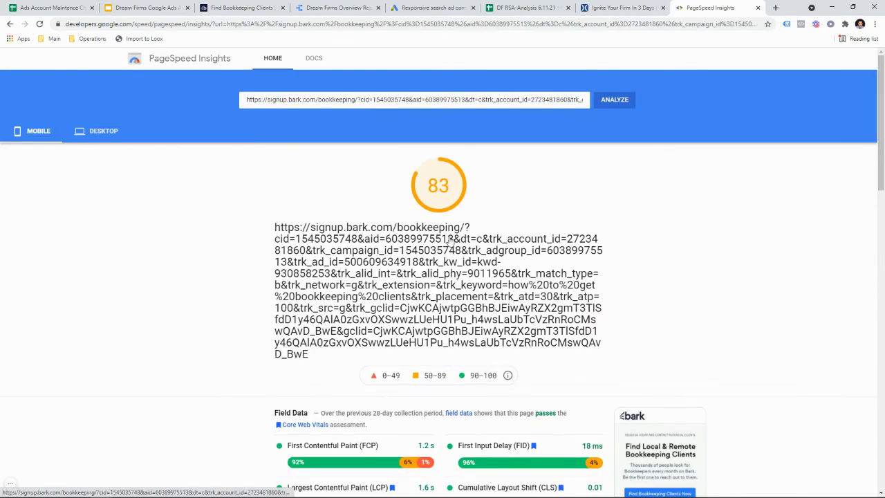
pyautogui.click(97, 133)
pyautogui.click(61, 138)
pyautogui.scroll(-5, 318, 311)
pyautogui.scroll(5, 318, 311)
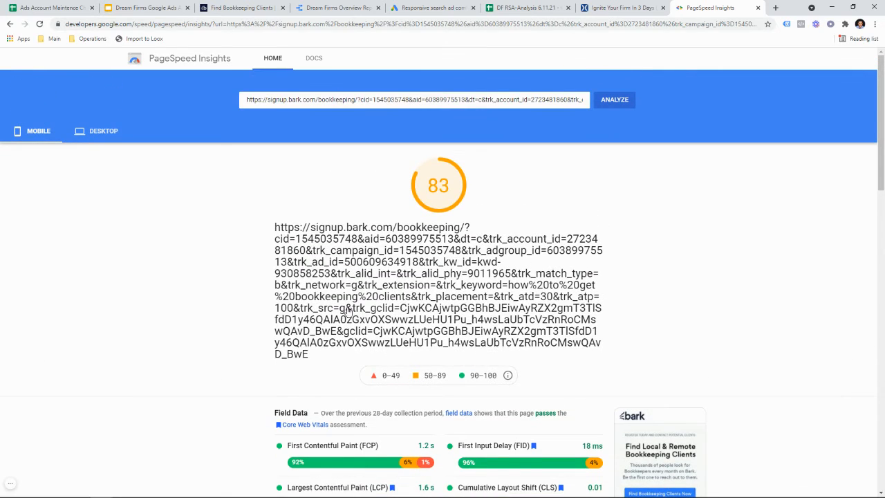
# Copy the Bark PageSpeed results URL and correct "spacce" to "space" in the comparison slide's white space bullet
pyautogui.click(306, 24)
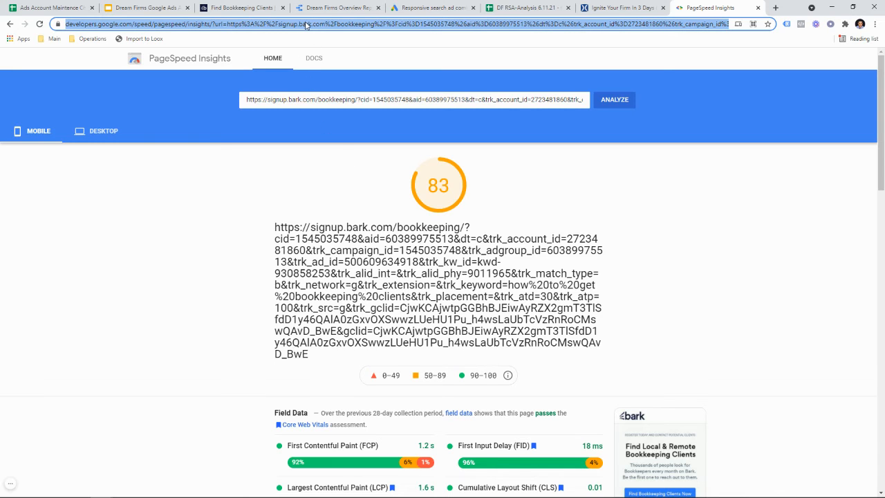
pyautogui.click(330, 6)
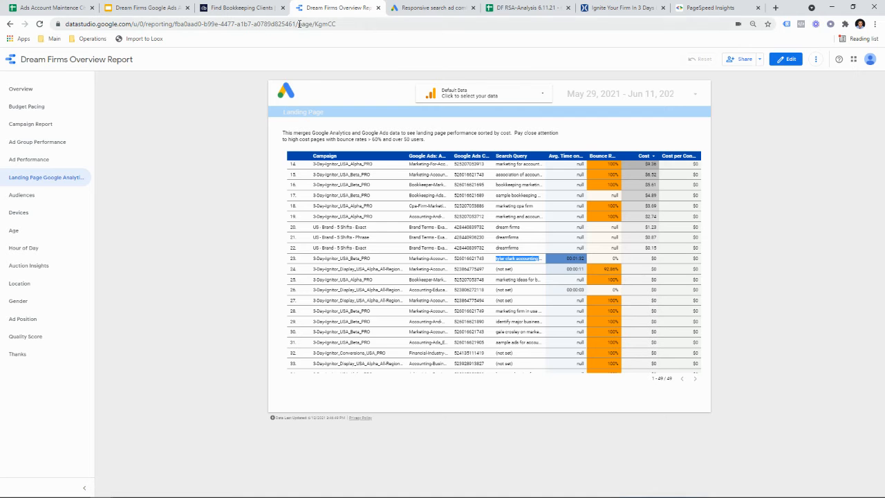
pyautogui.click(147, 4)
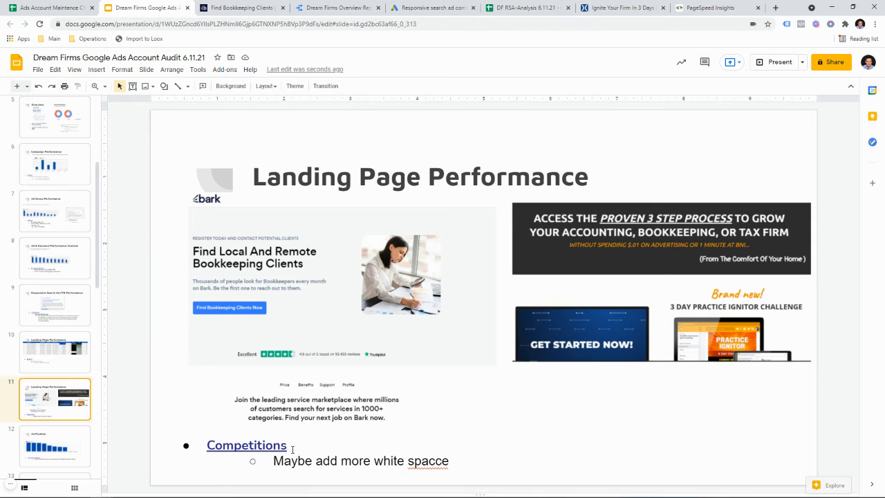
pyautogui.click(443, 460)
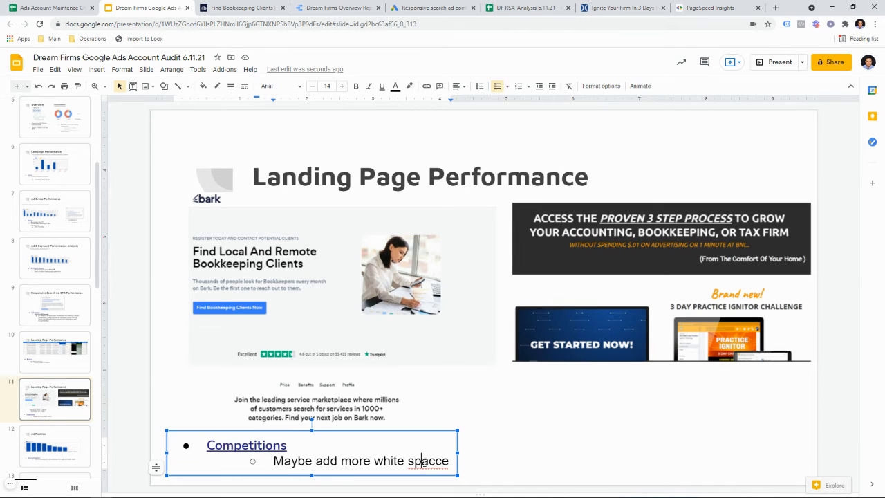
pyautogui.rightClick(424, 462)
pyautogui.click(449, 77)
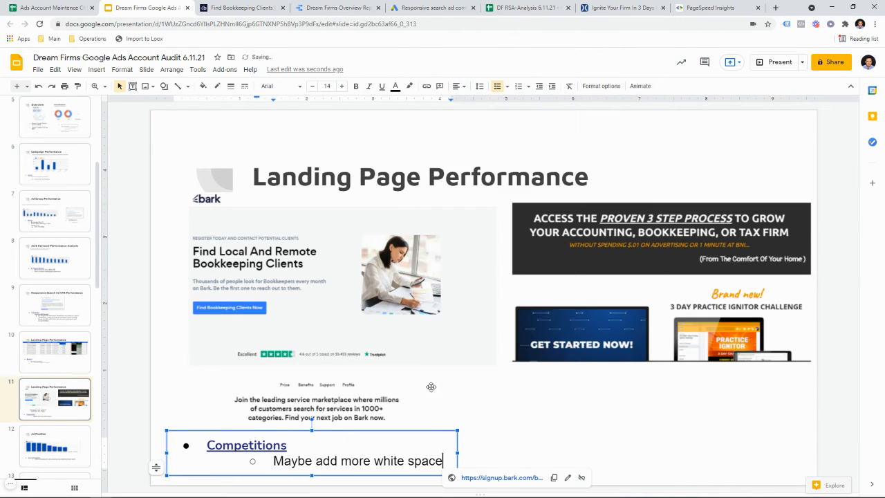
# Add the sub-bullet "Page speed score is 83" below the white space note
pyautogui.press('Return')
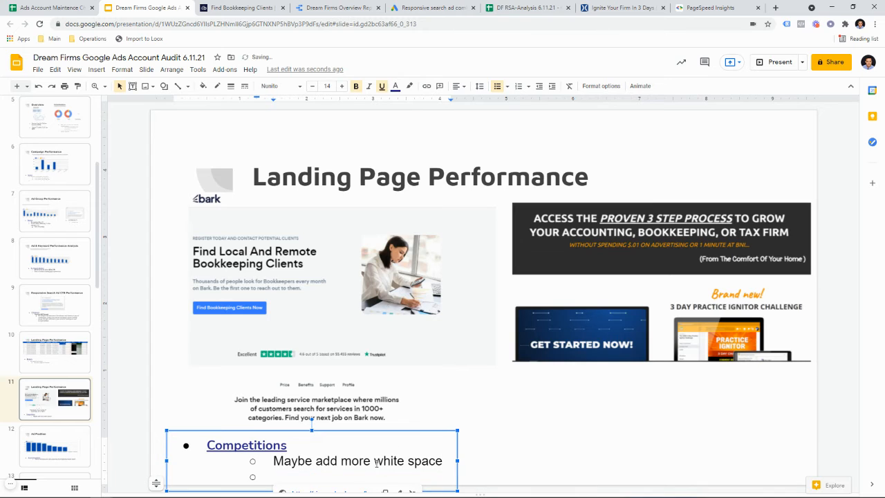
pyautogui.write('Pag')
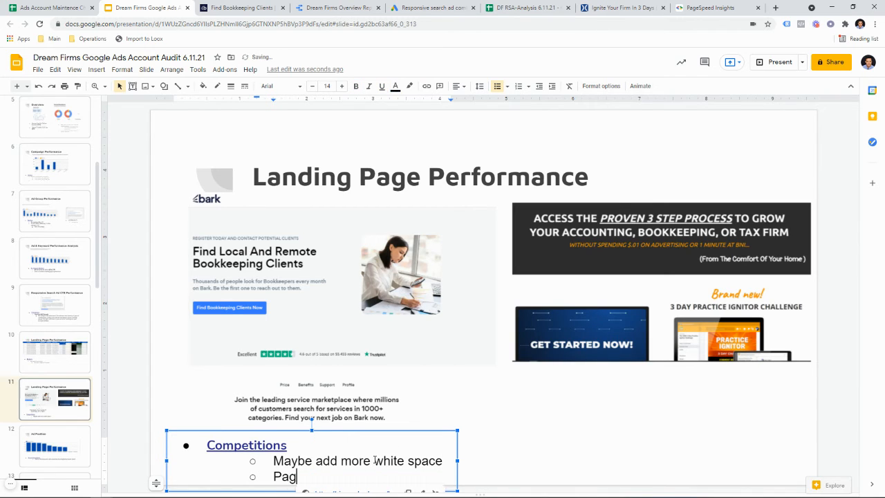
pyautogui.write('e speed sc')
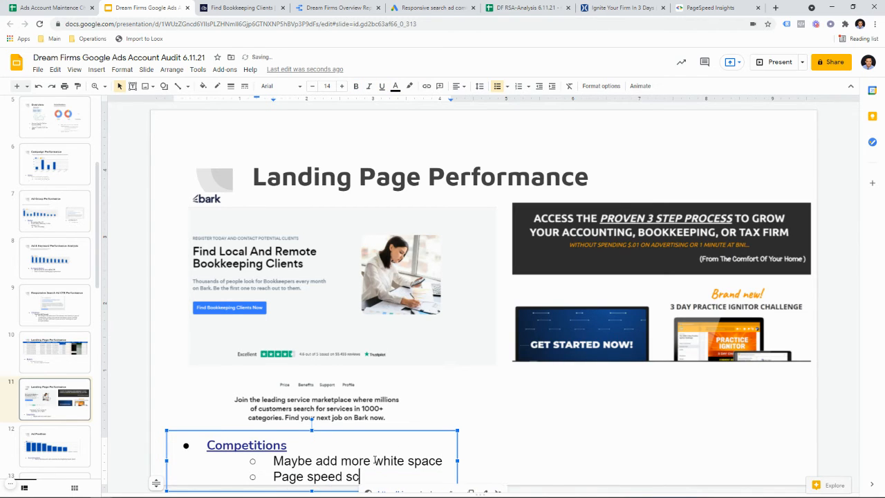
pyautogui.write('ore is 7')
pyautogui.press('BackSpace')
pyautogui.write('83')
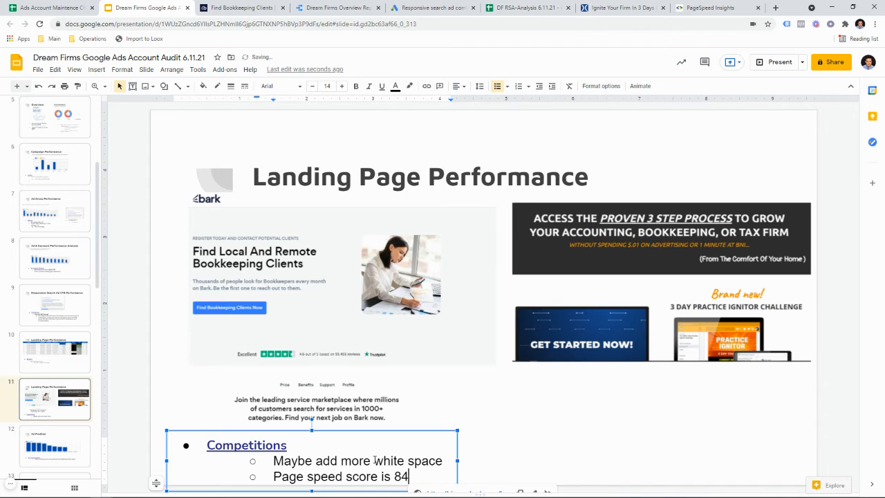
# Link the score "83" in the sub-bullet to the copied PageSpeed results URL
pyautogui.moveTo(420, 474); pyautogui.dragTo(394, 477)
pyautogui.hotkey('ctrl', 'k')
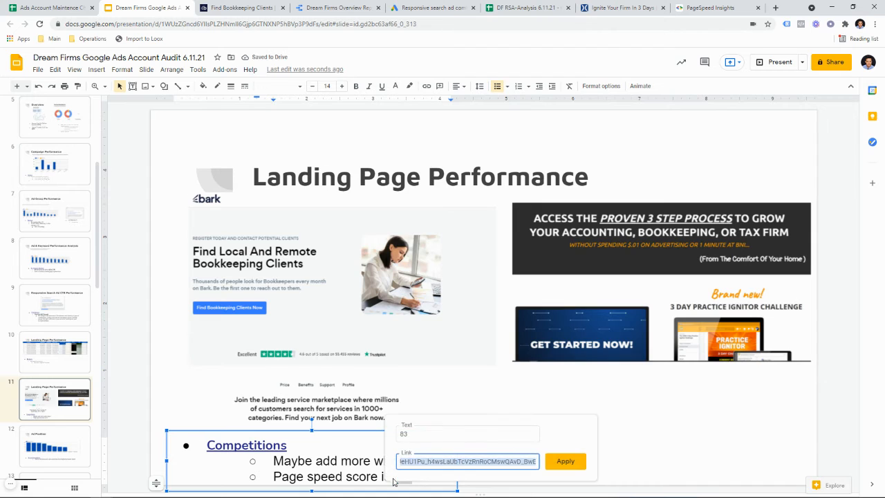
pyautogui.hotkey('ctrl', 'v')
pyautogui.click(564, 461)
# Shrink the Bark screenshot, move the Competitions text box just beneath it, and shift the Dream Firms screenshot slightly inward
pyautogui.moveTo(455, 462); pyautogui.dragTo(526, 464)
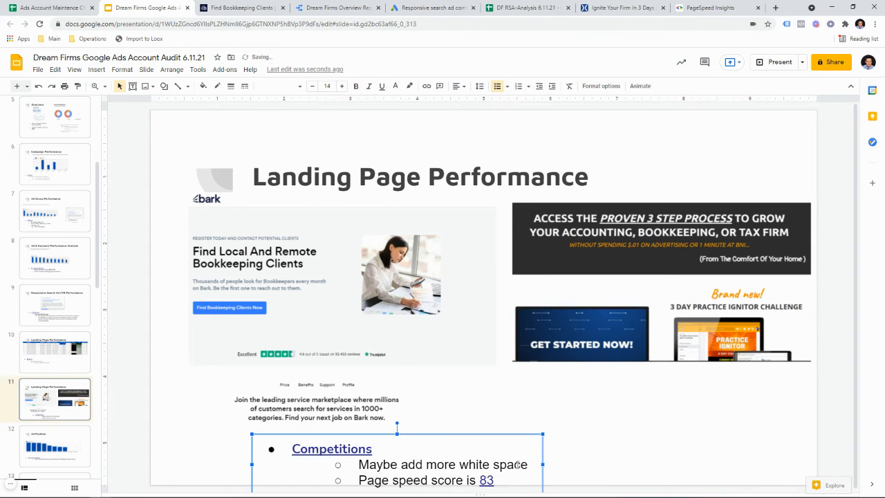
pyautogui.moveTo(382, 438); pyautogui.dragTo(311, 420)
pyautogui.click(321, 306)
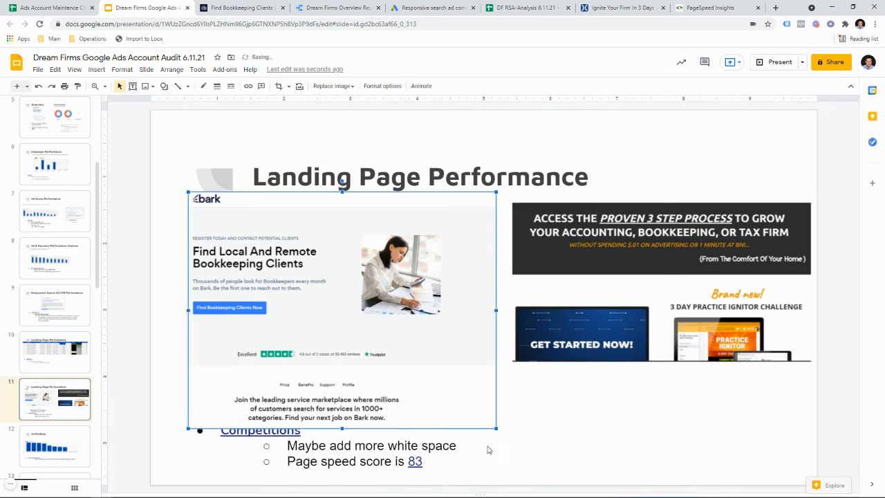
pyautogui.moveTo(495, 430); pyautogui.dragTo(405, 334)
pyautogui.moveTo(335, 296); pyautogui.dragTo(341, 311)
pyautogui.click(311, 461)
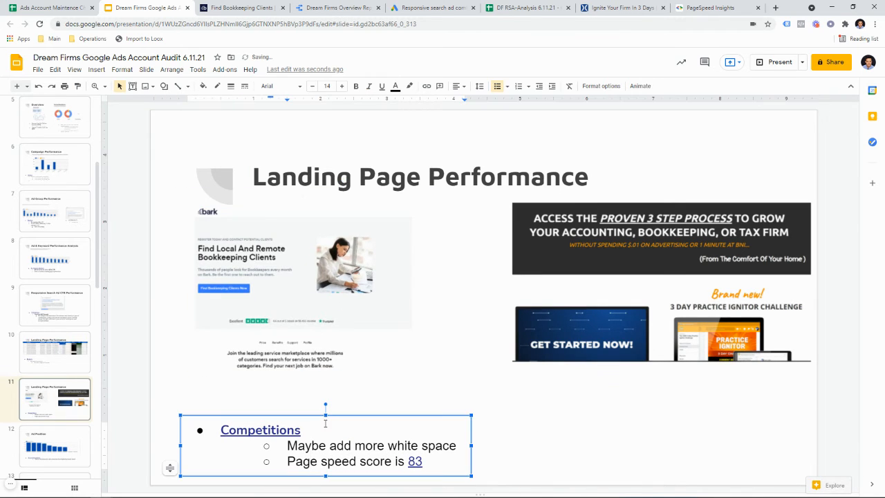
pyautogui.moveTo(319, 414); pyautogui.dragTo(311, 392)
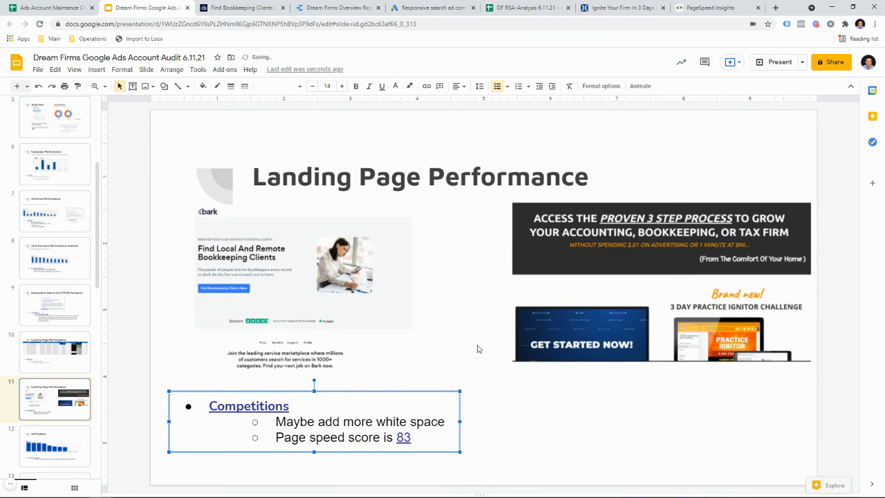
pyautogui.moveTo(579, 295); pyautogui.dragTo(557, 300)
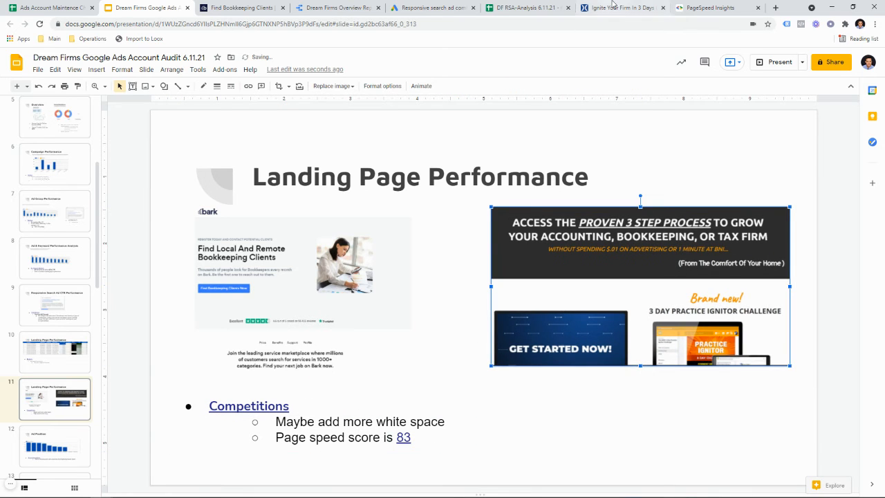
pyautogui.click(657, 6)
pyautogui.click(515, 23)
pyautogui.hotkey('ctrl', 'c')
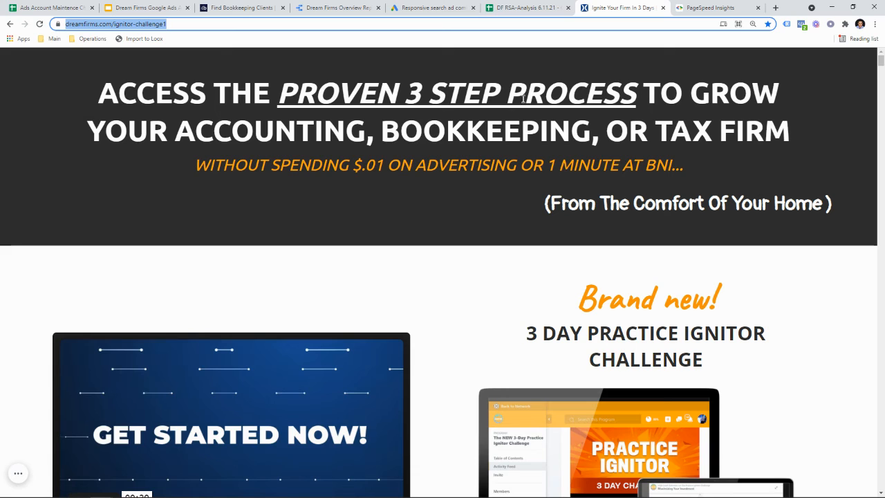
pyautogui.hotkey('ctrl', 'Tab')
pyautogui.click(322, 105)
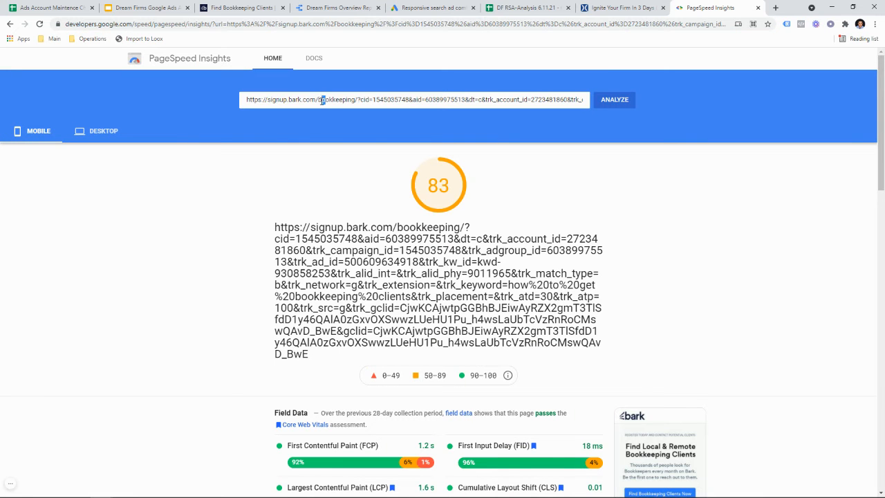
pyautogui.hotkey('ctrl', 'a')
pyautogui.hotkey('ctrl', 'v')
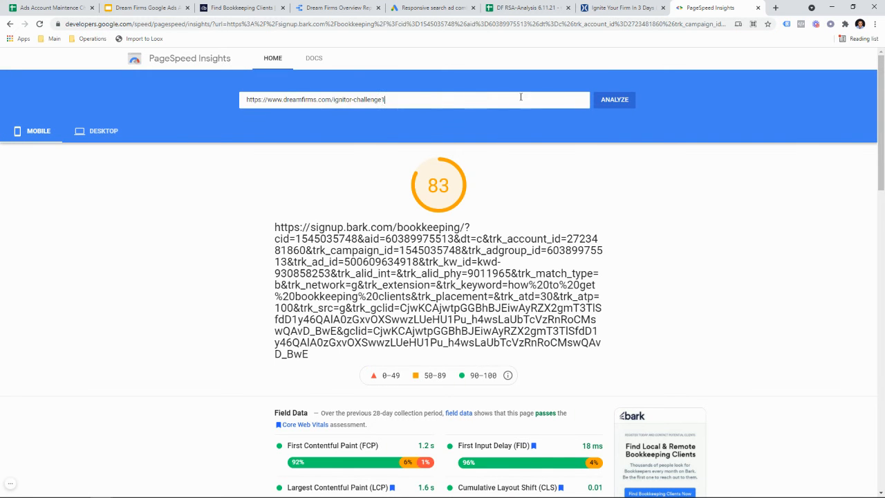
pyautogui.click(617, 101)
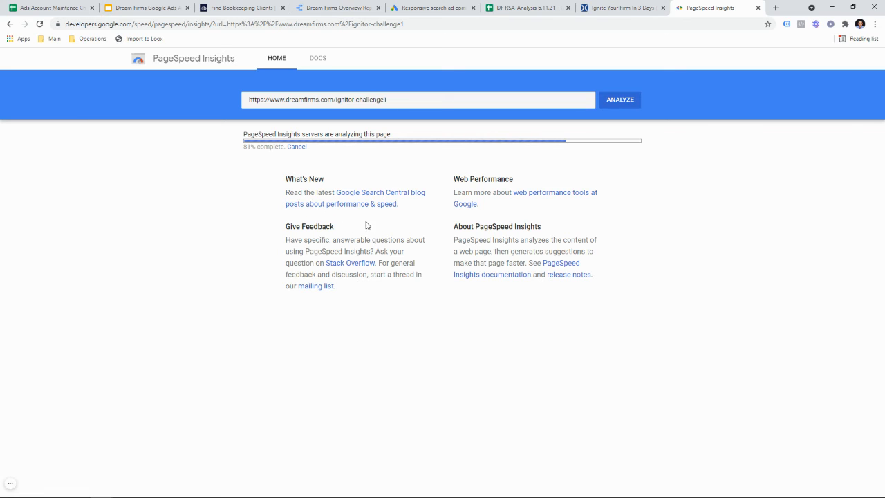
# Close the Dream Firms landing page and nudge its screenshot closer to the Bark one on the comparison slide
pyautogui.click(622, 8)
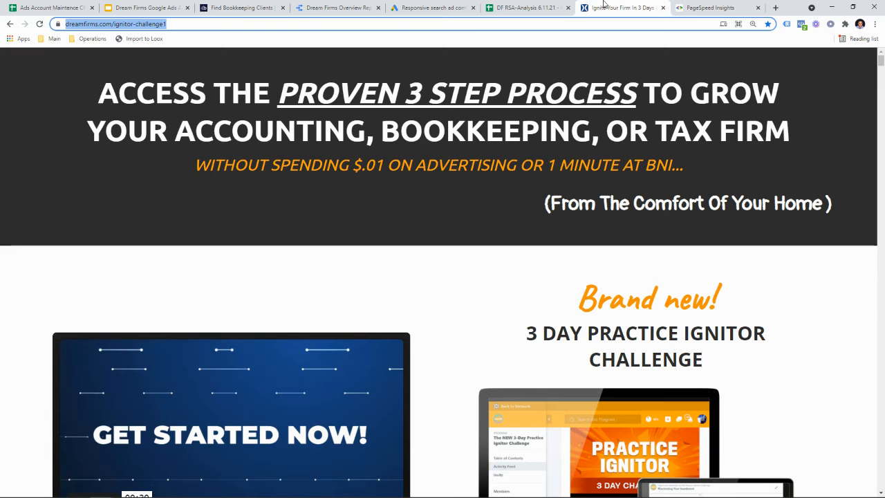
pyautogui.click(662, 7)
pyautogui.click(159, 8)
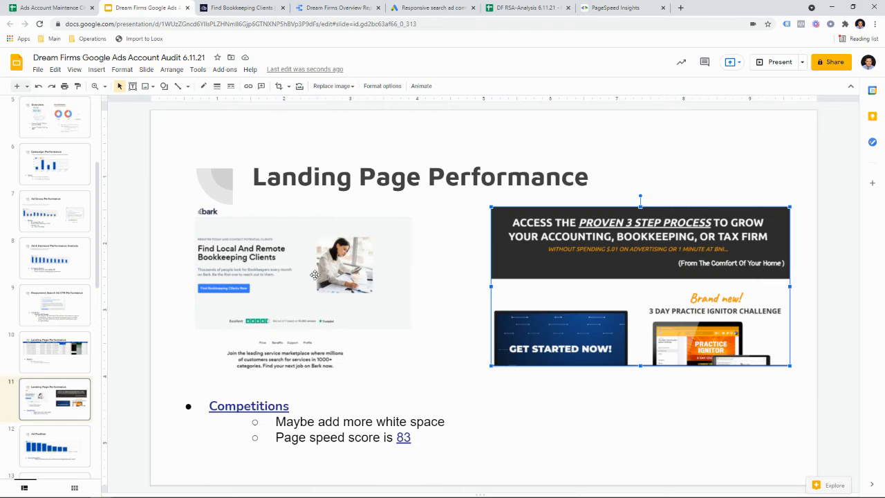
pyautogui.moveTo(648, 323); pyautogui.dragTo(633, 319)
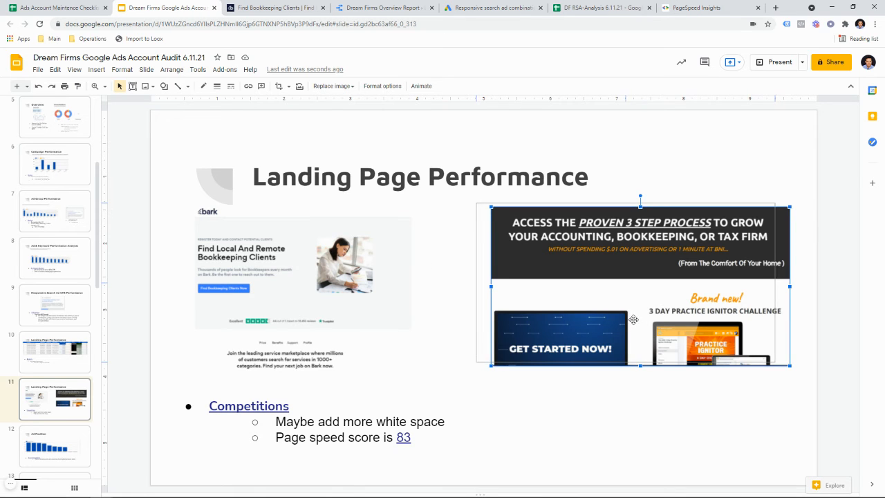
# Move the competitor comparison slide ahead of the Landing Page Performance slide with the campaign table
pyautogui.click(79, 343)
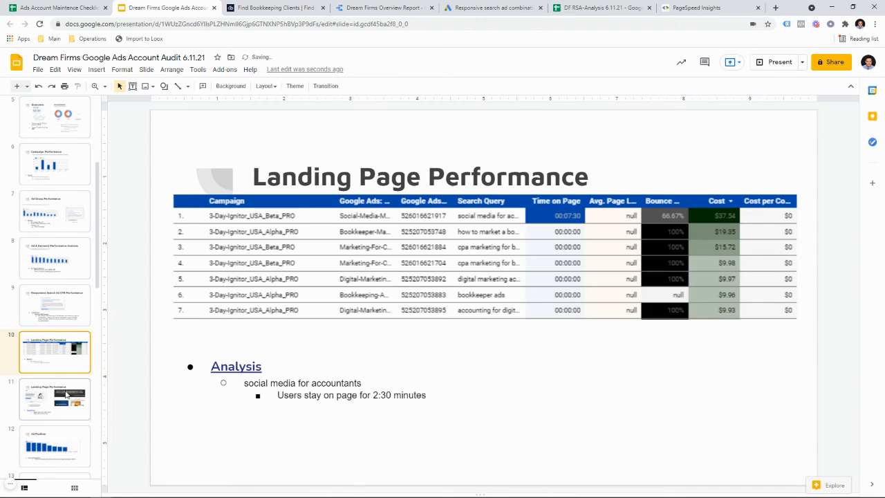
pyautogui.click(71, 382)
pyautogui.moveTo(72, 382); pyautogui.dragTo(69, 361)
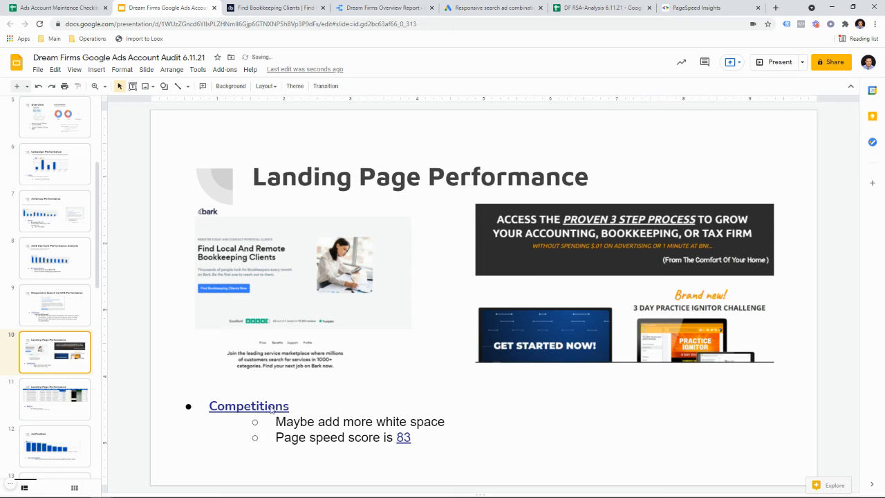
# Close the DF RSA-Analysis spreadsheet and reorder the open pages so the audit presentation follows the Bark page
pyautogui.click(687, 8)
pyautogui.click(596, 5)
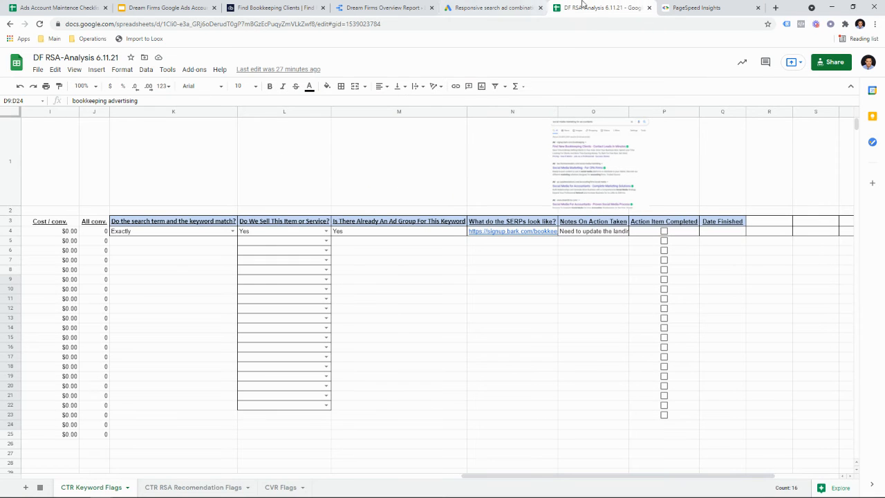
pyautogui.click(648, 8)
pyautogui.click(497, 6)
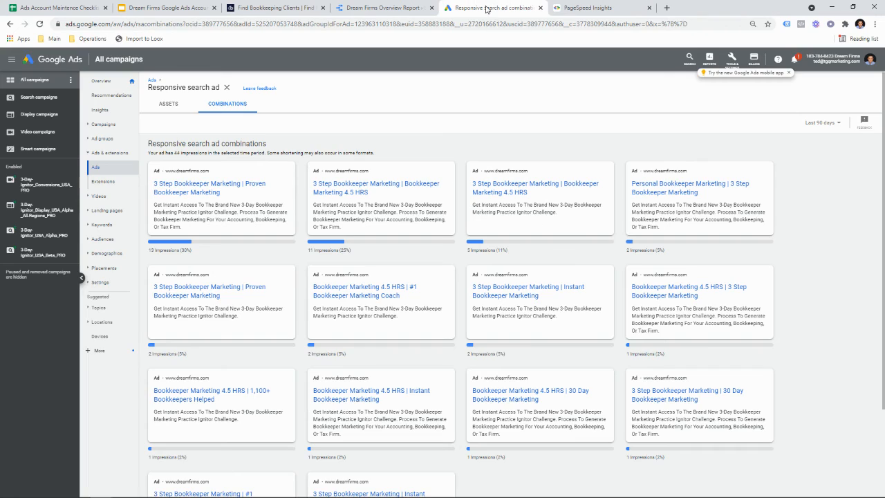
pyautogui.click(419, 5)
pyautogui.moveTo(221, 7); pyautogui.dragTo(284, 7)
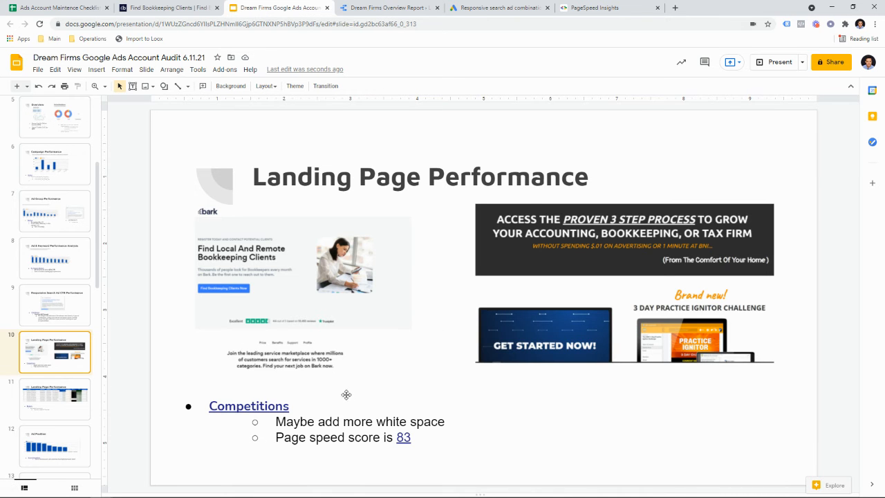
# Change the linked heading text "Competitions" to "Competition" on the comparison slide
pyautogui.click(289, 406)
pyautogui.click(333, 422)
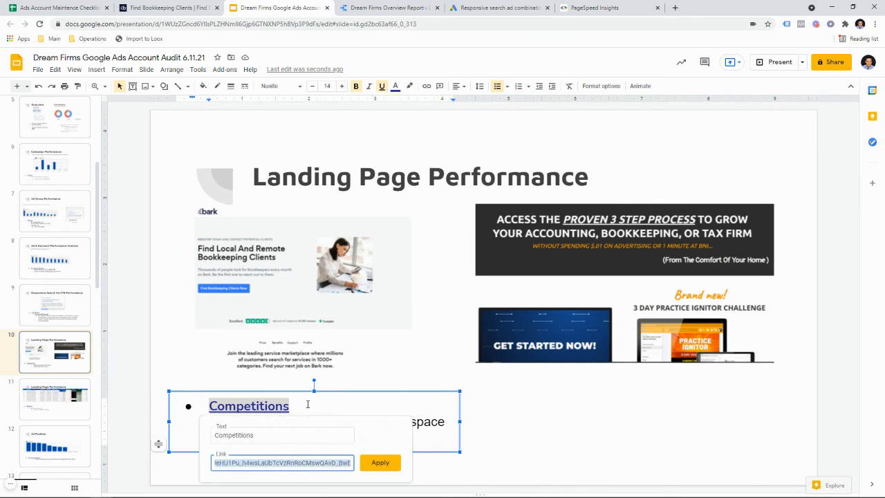
pyautogui.click(270, 438)
pyautogui.press('BackSpace')
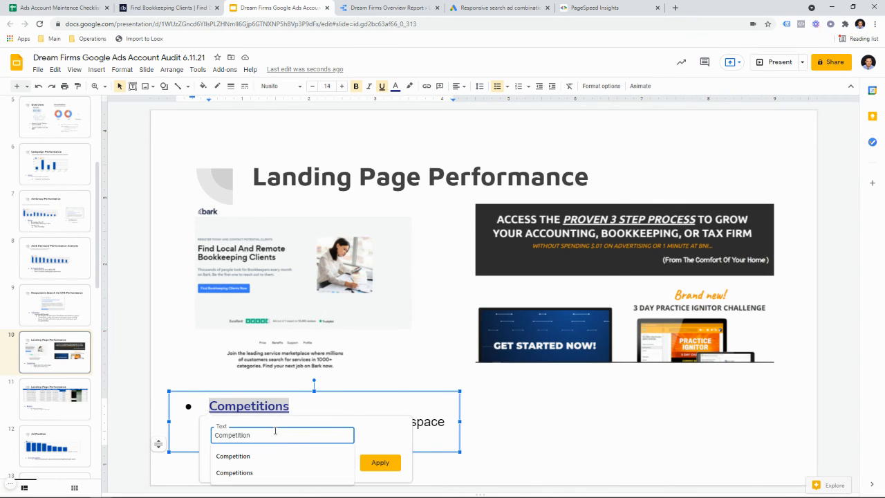
pyautogui.click(376, 463)
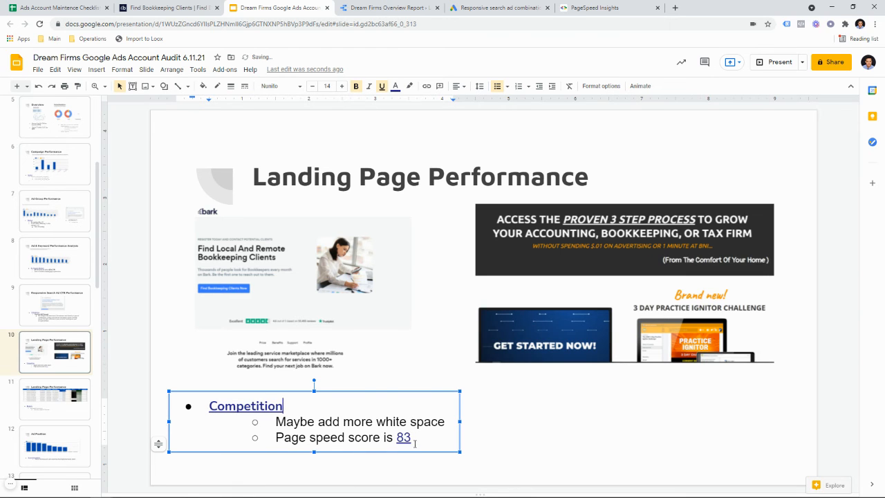
# Check the Dream Firms PageSpeed progress and look over the overview report's Audiences and Landing Page pages before returning to the presentation
pyautogui.click(592, 6)
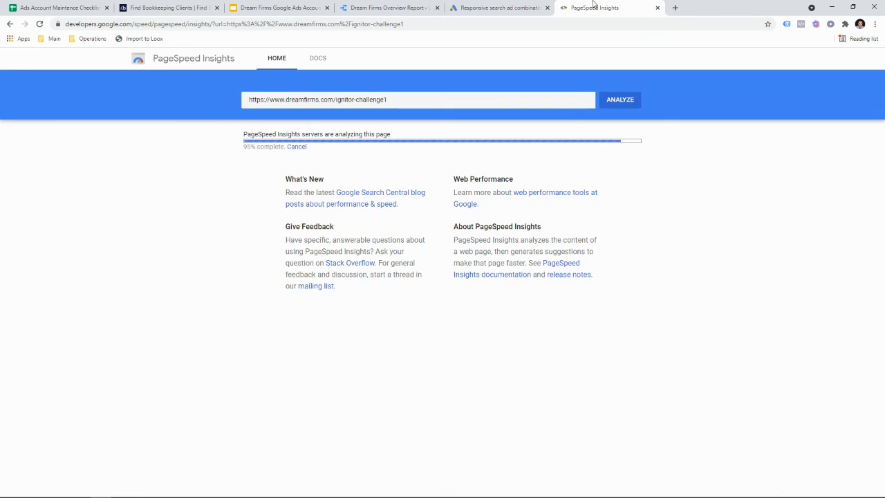
pyautogui.click(541, 4)
pyautogui.click(428, 5)
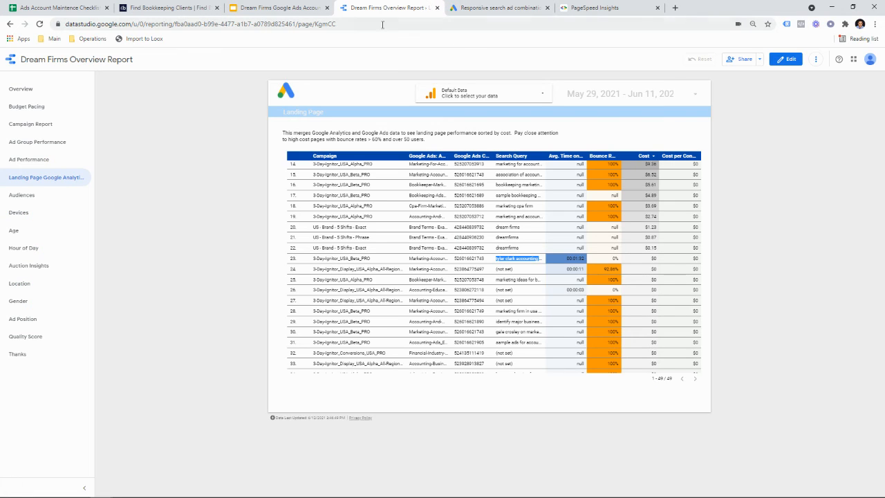
pyautogui.click(56, 200)
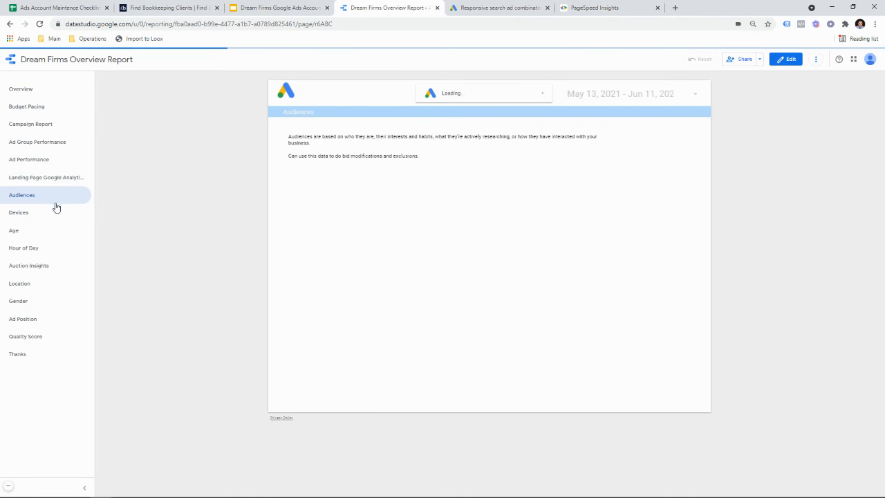
pyautogui.click(56, 179)
pyautogui.click(282, 6)
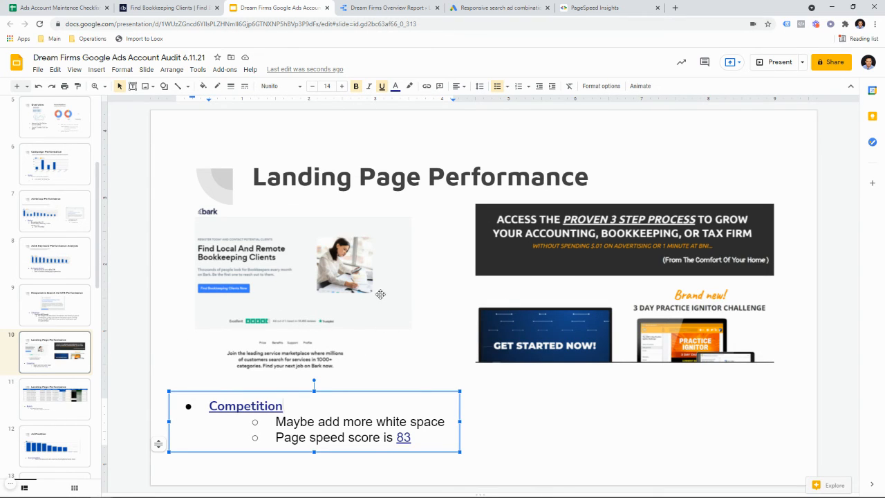
pyautogui.scroll(3, 64, 164)
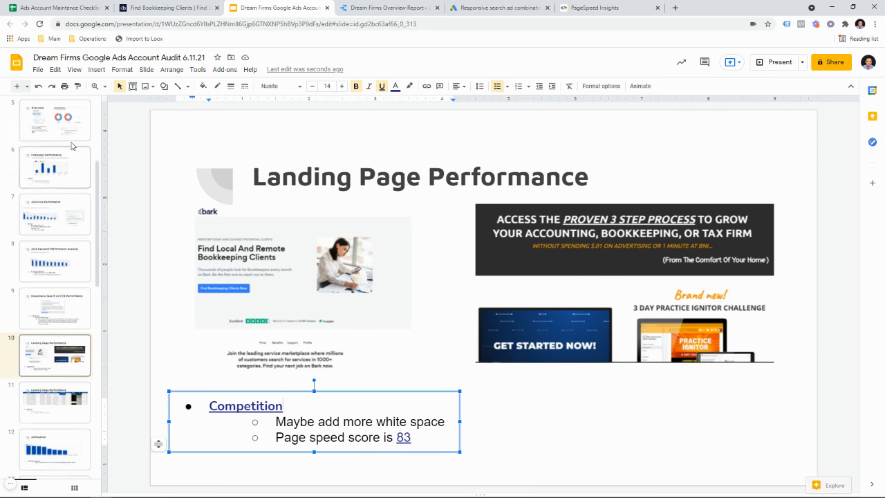
# Add an "Analytics" bullet between LANDING PAGES and NEXT STEPS on the high level written Overview slide, correcting its spelling
pyautogui.click(56, 219)
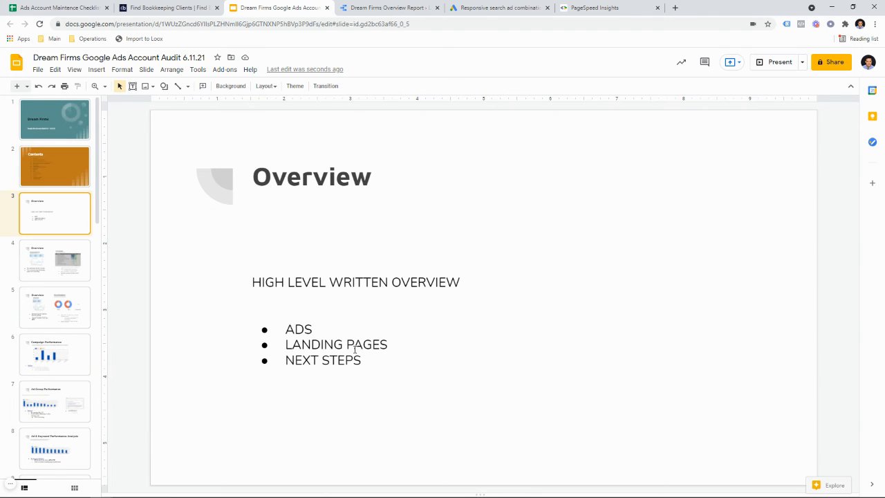
pyautogui.click(394, 346)
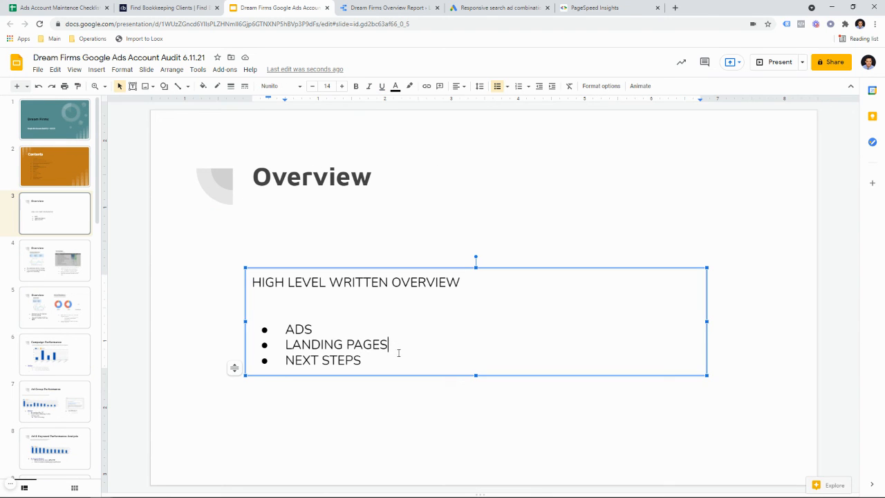
pyautogui.press('Return')
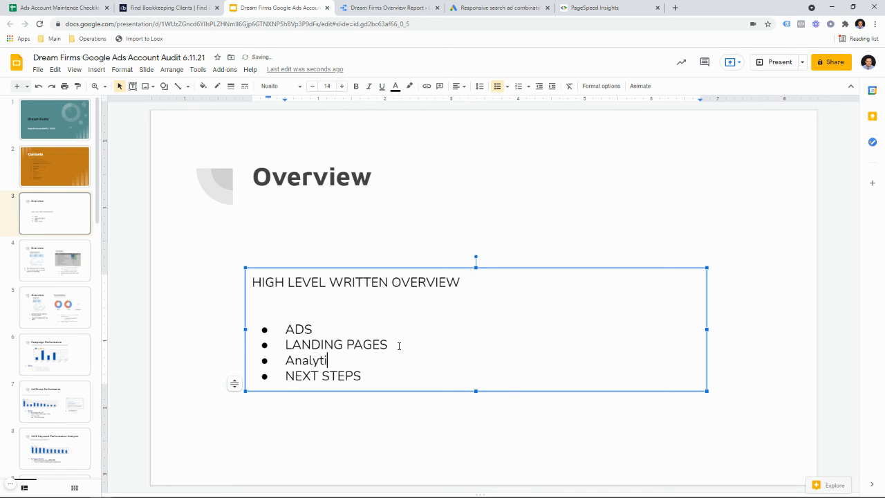
pyautogui.moveTo(293, 344); pyautogui.dragTo(331, 344)
pyautogui.click(320, 329)
pyautogui.click(417, 350)
pyautogui.click(320, 360)
pyautogui.rightClick(321, 361)
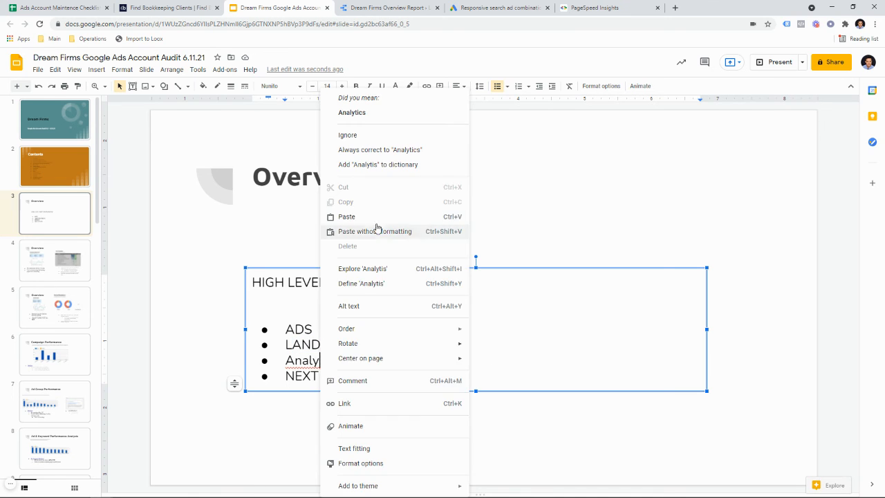
pyautogui.click(374, 110)
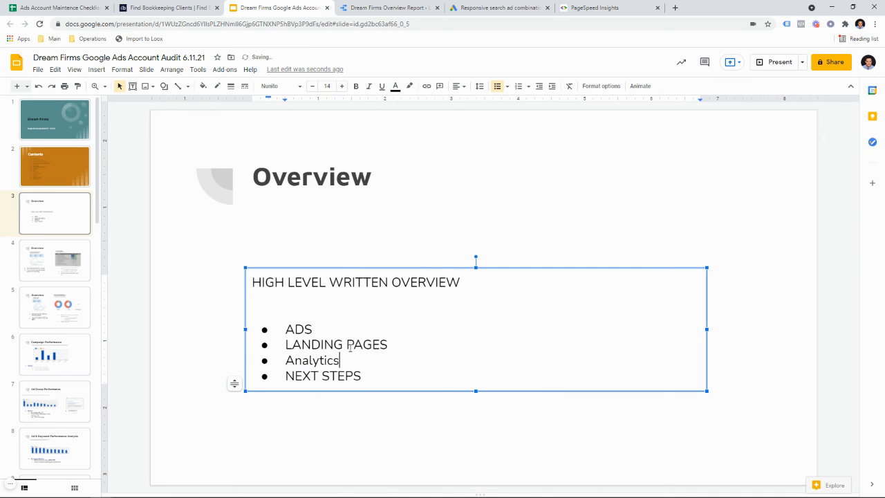
# Examine the mobile score, lab data, opportunities and diagnostics in the Dream Firms PageSpeed report, and return to the audit presentation's slides
pyautogui.click(581, 8)
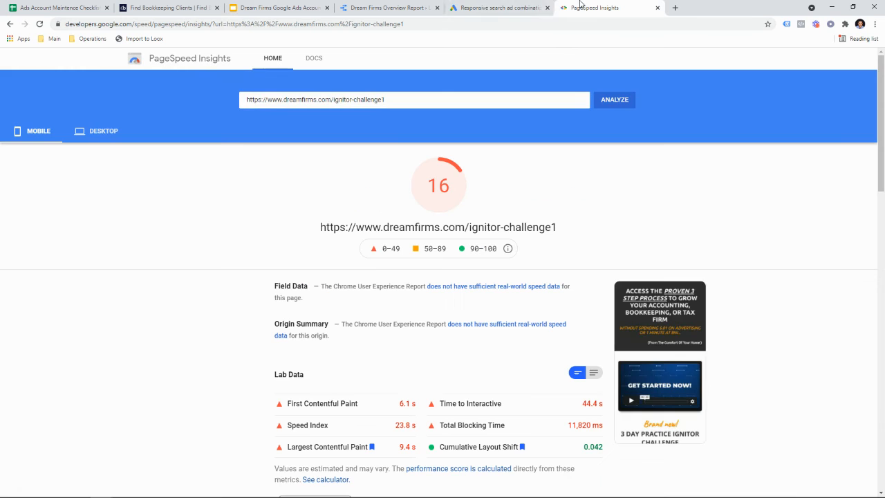
pyautogui.scroll(-3, 510, 233)
pyautogui.scroll(3, 508, 238)
pyautogui.scroll(-5, 415, 221)
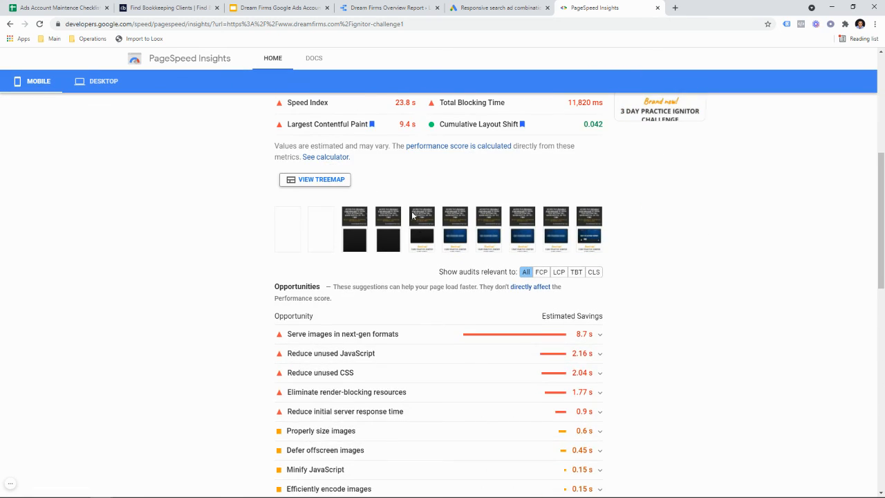
pyautogui.scroll(5, 408, 228)
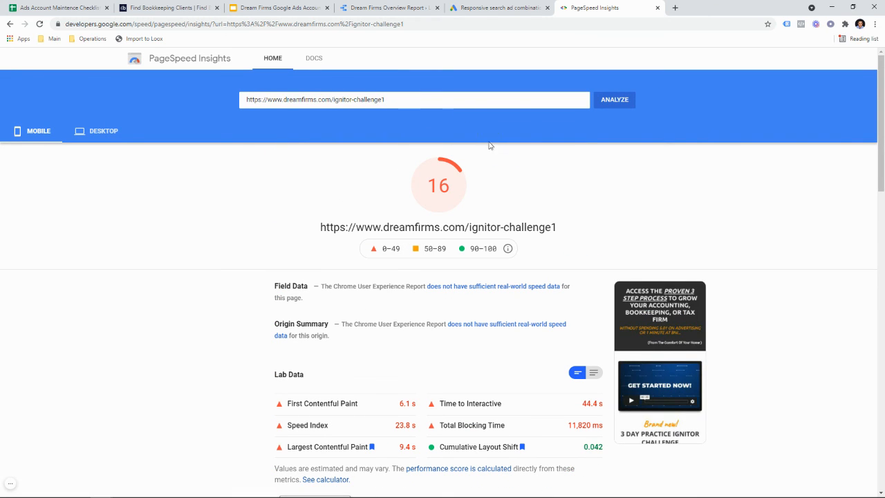
pyautogui.scroll(-5, 523, 297)
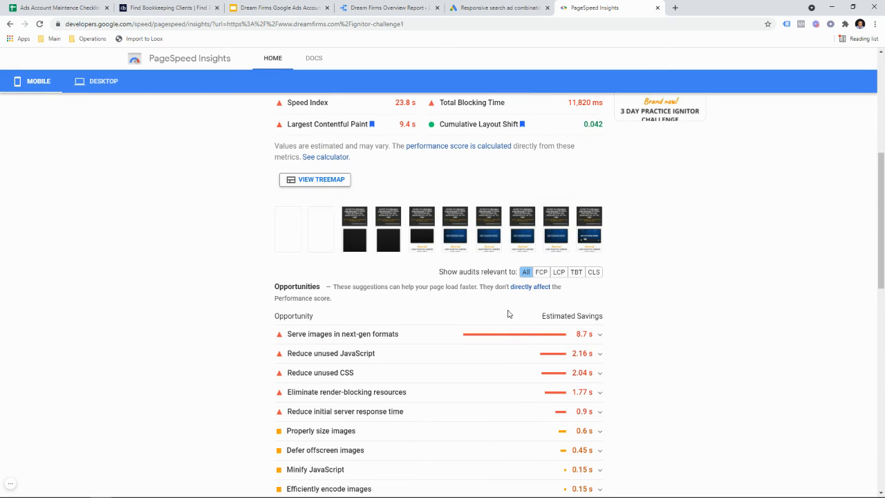
pyautogui.click(599, 336)
pyautogui.click(599, 338)
pyautogui.scroll(-4, 555, 352)
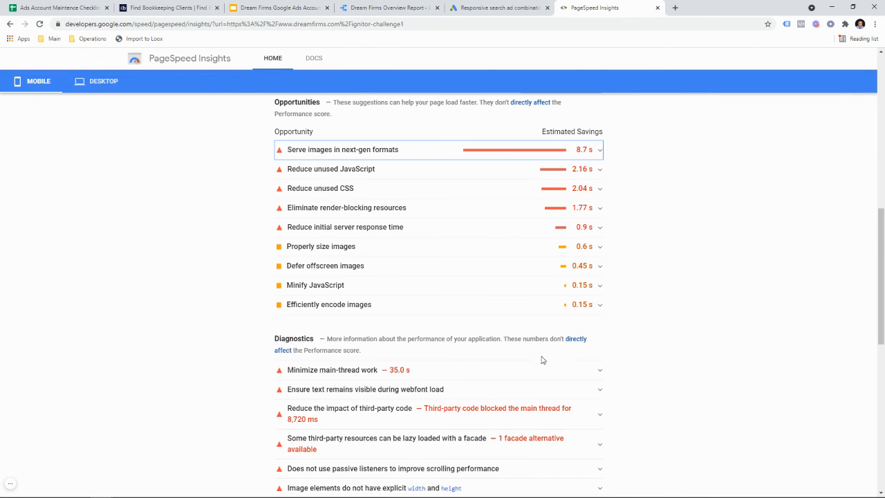
pyautogui.scroll(3, 507, 350)
pyautogui.scroll(4, 503, 339)
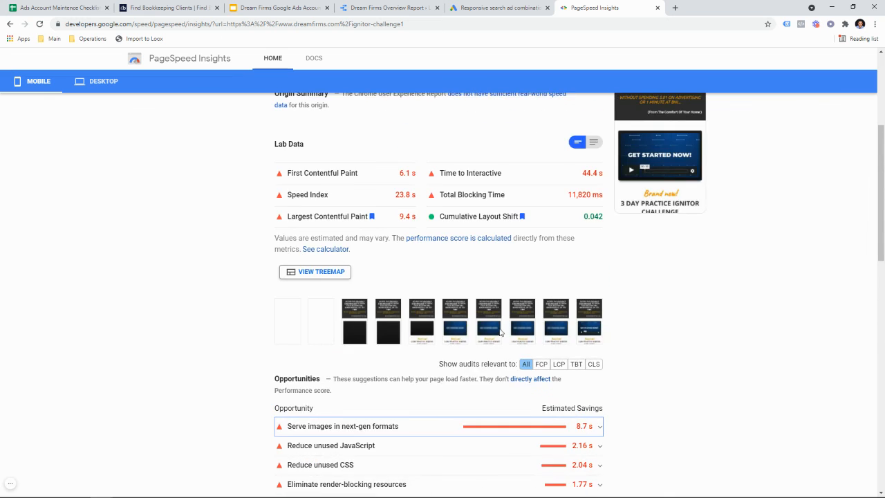
pyautogui.scroll(-7, 495, 328)
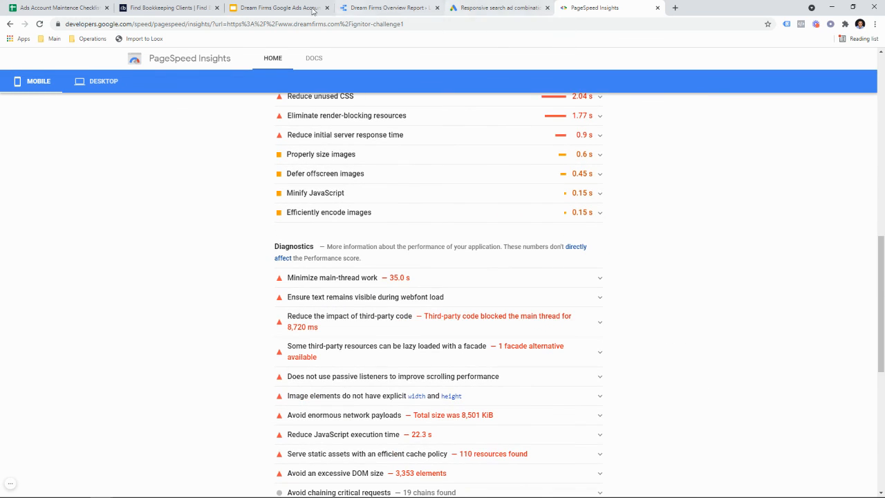
pyautogui.click(283, 7)
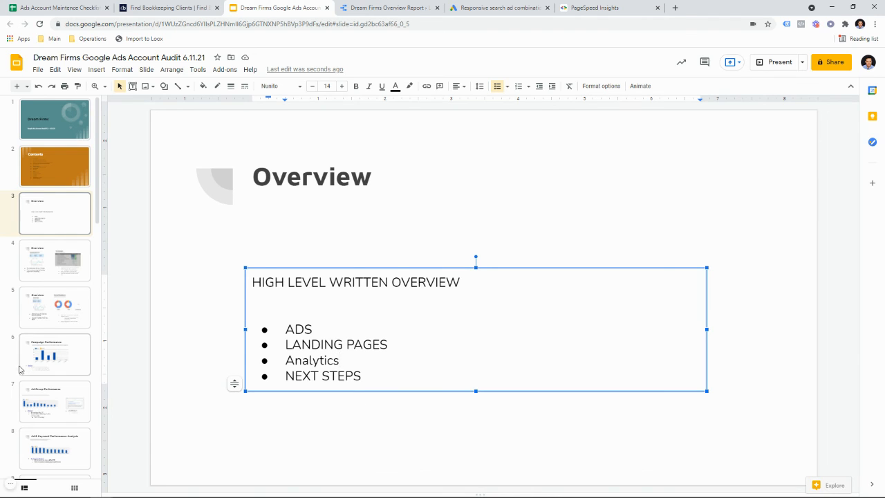
pyautogui.scroll(-6, 21, 367)
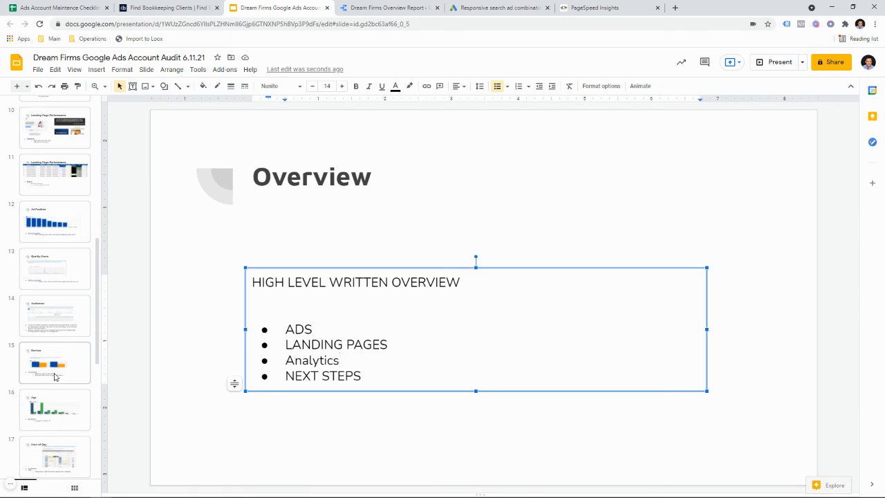